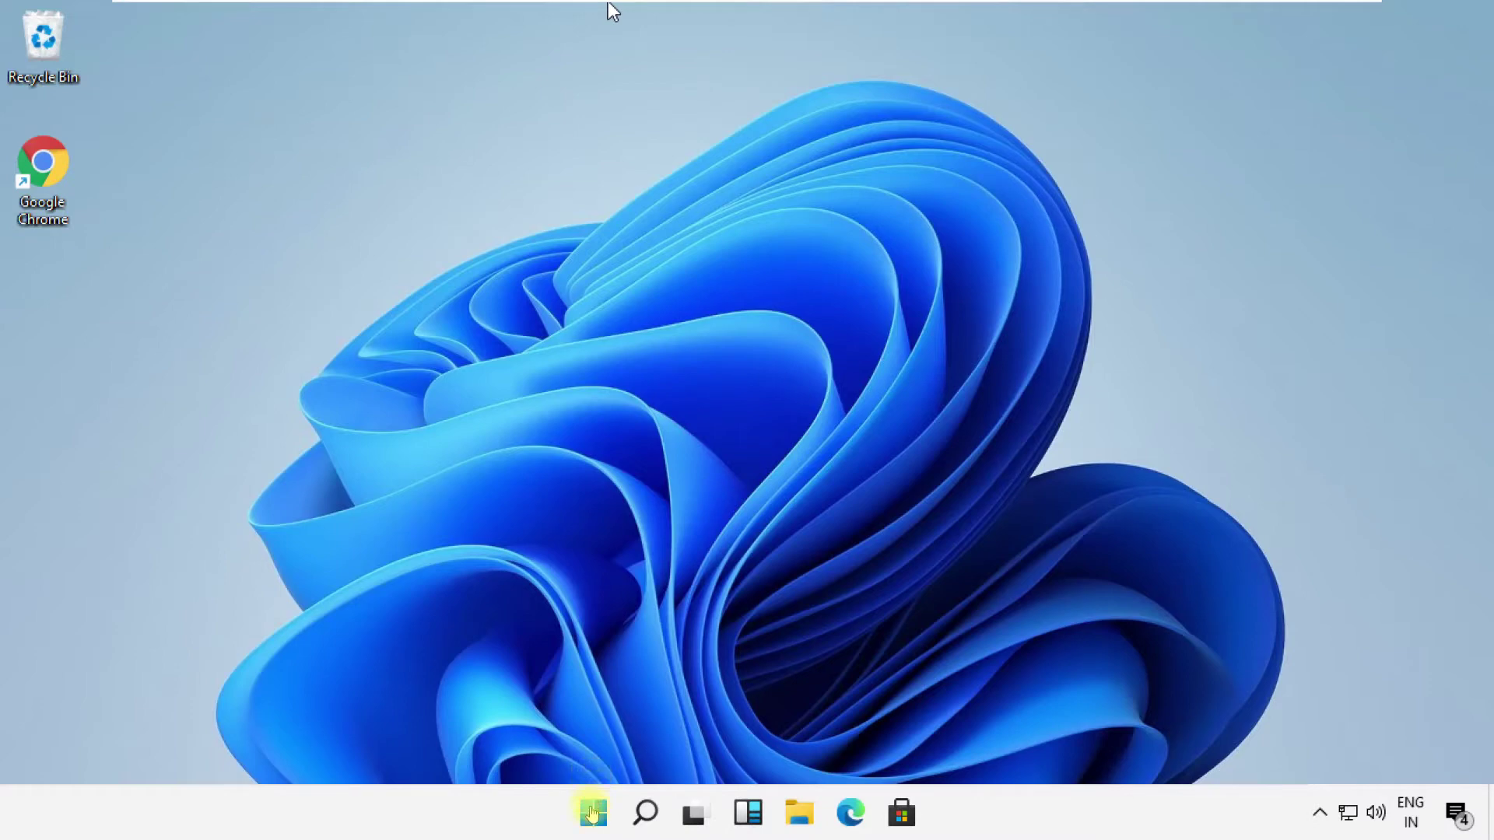
Open the Start menu from the taskbar to show the pinned apps, including Settings.
click(594, 811)
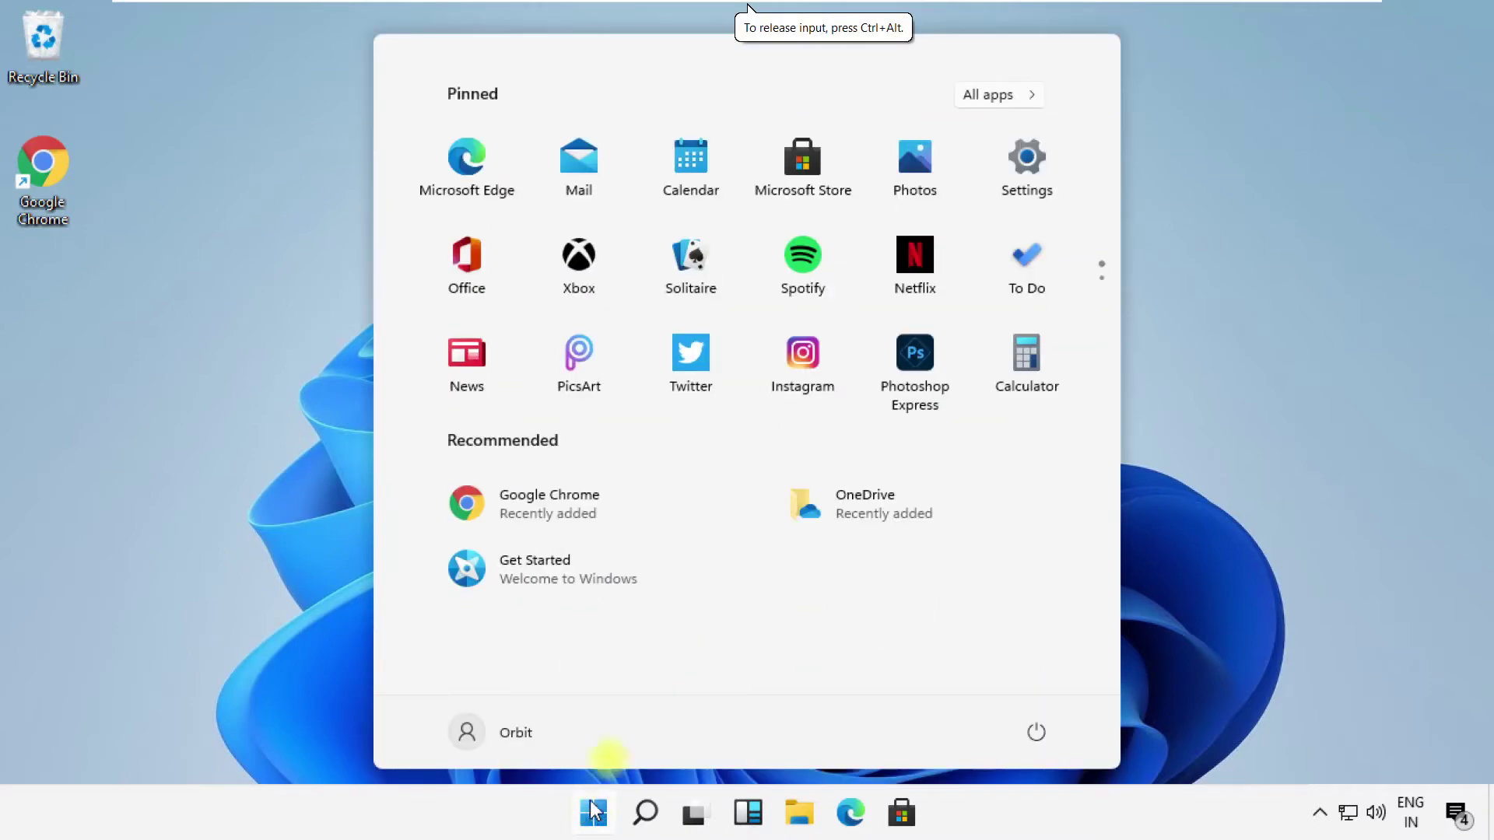
Switch on 'Use the On-Screen Keyboard' under Accessibility > Keyboard, then minimize both windows.
click(1013, 189)
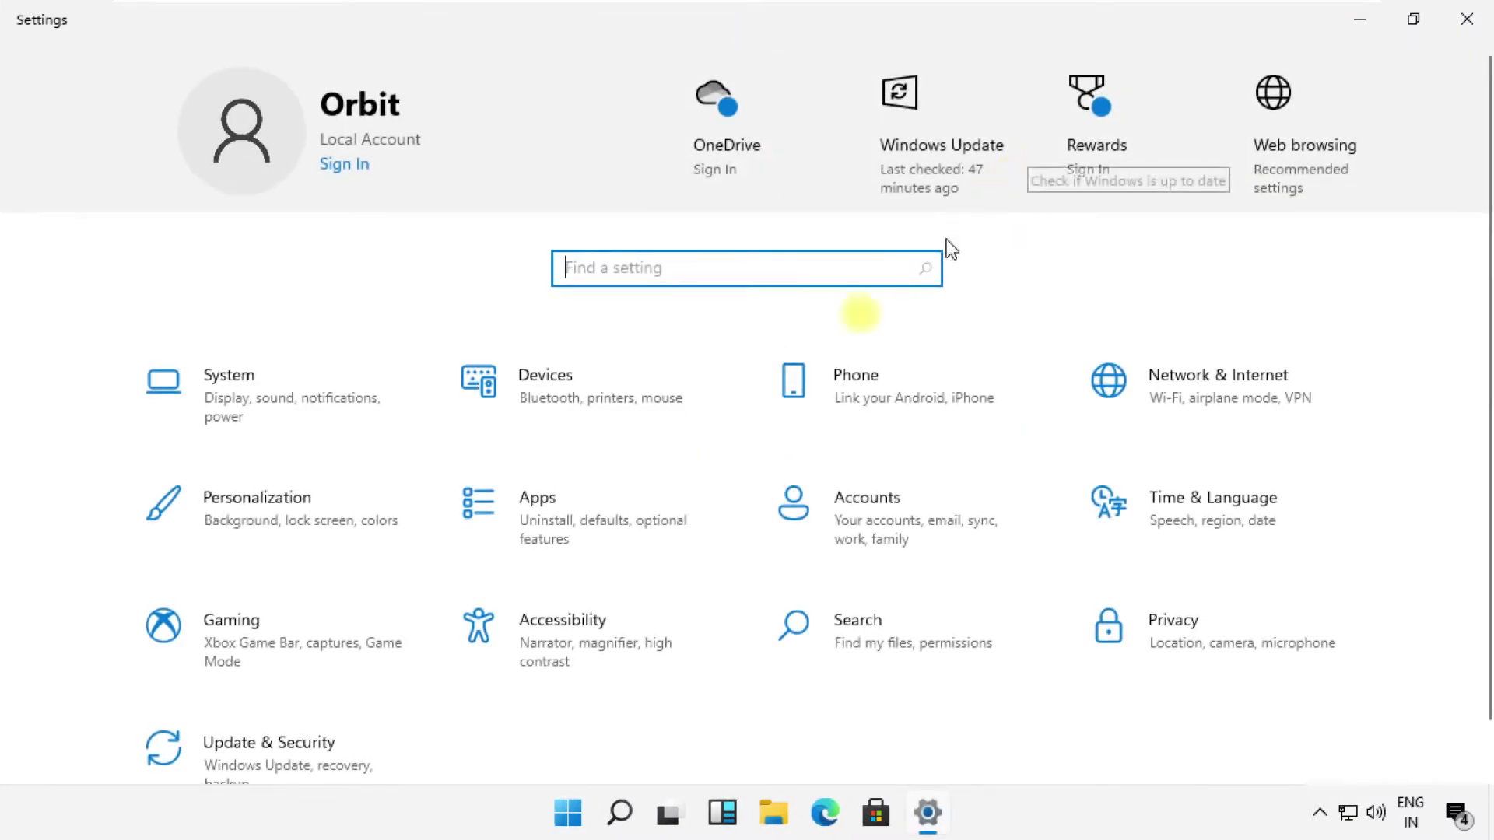
click(573, 630)
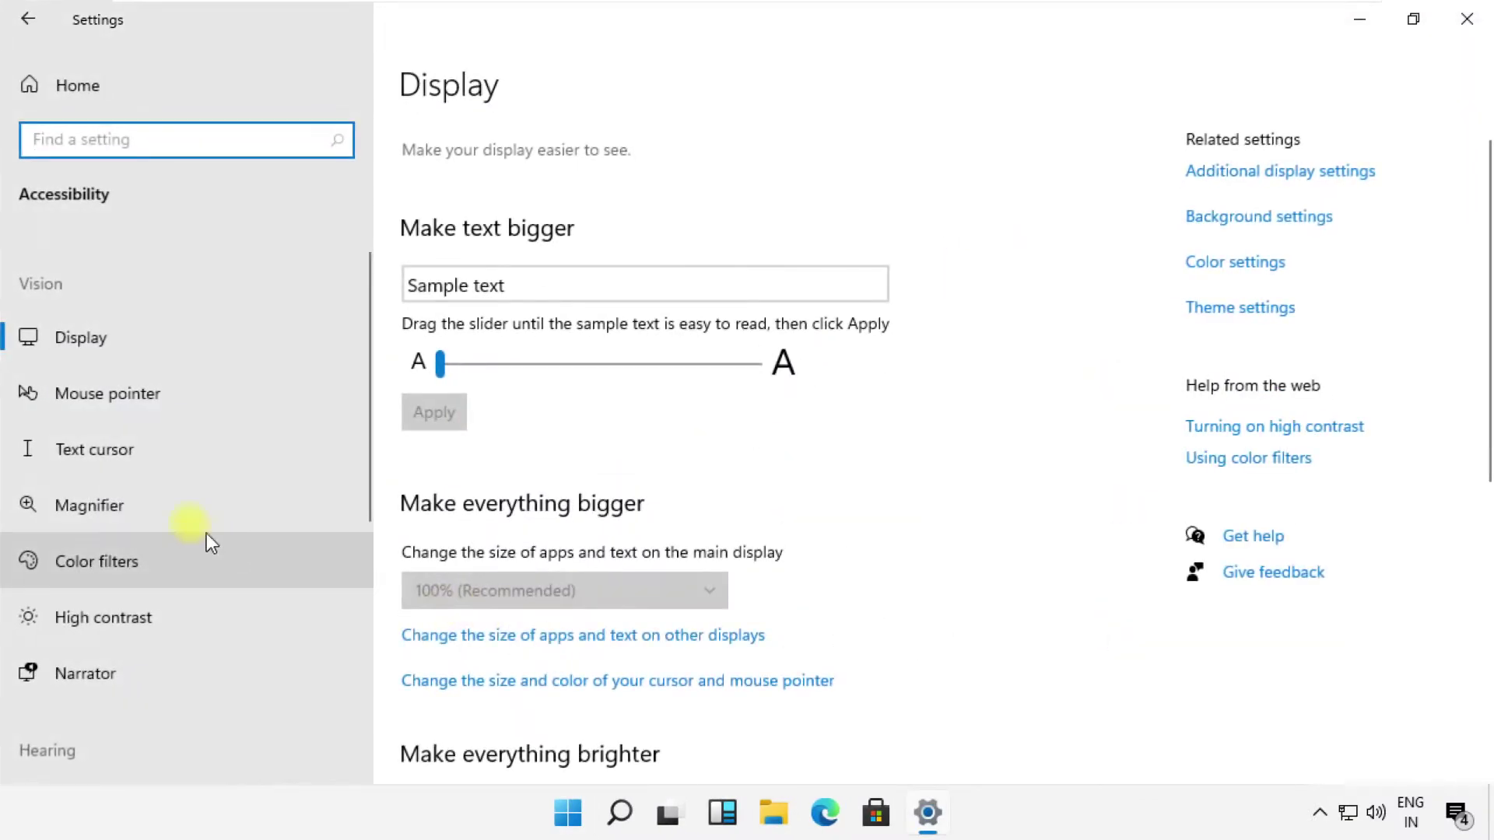
scroll(199, 531, down, 3)
scroll(186, 523, down, 3)
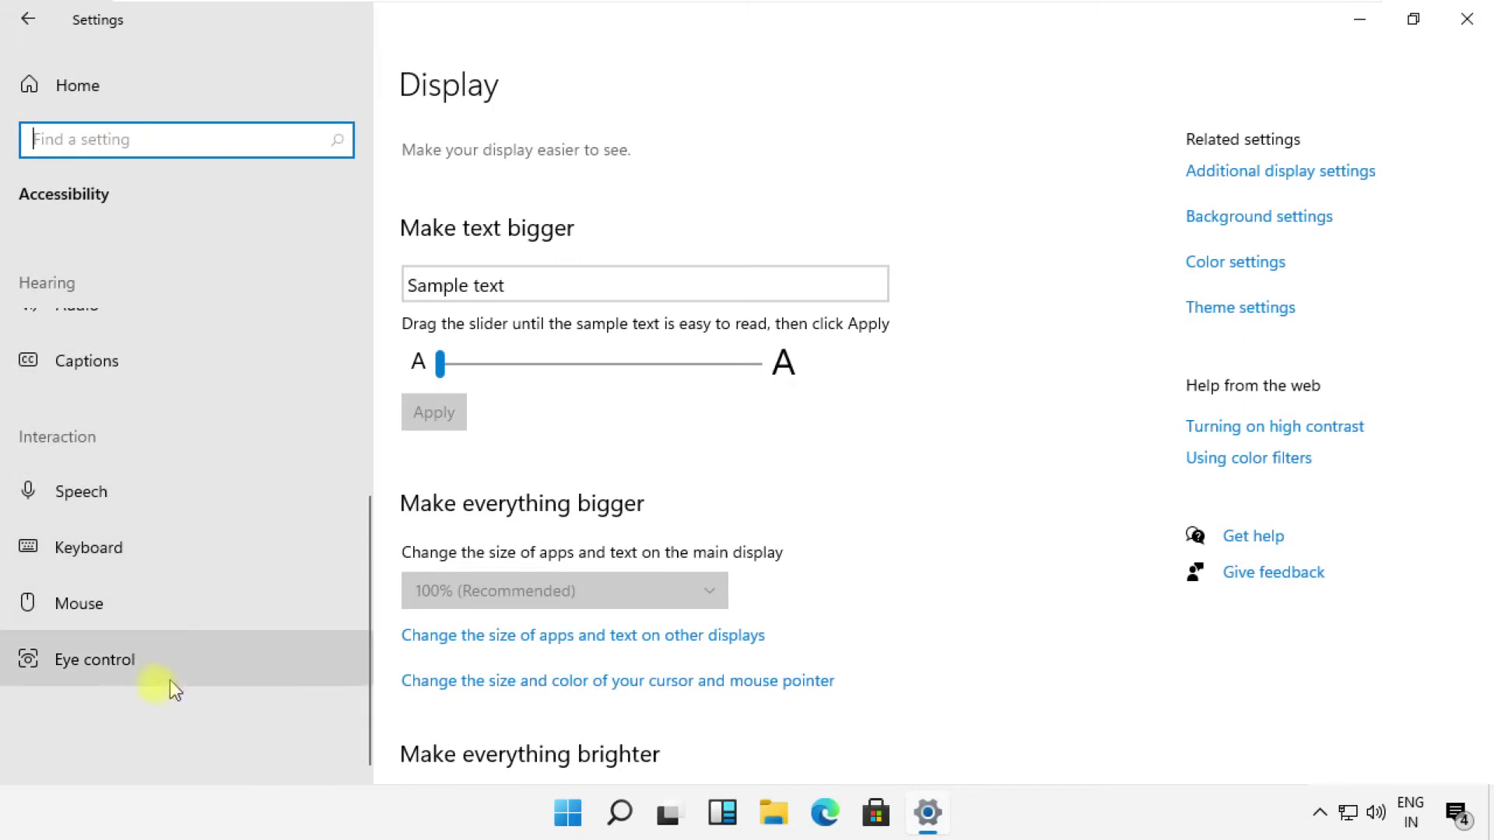
click(137, 555)
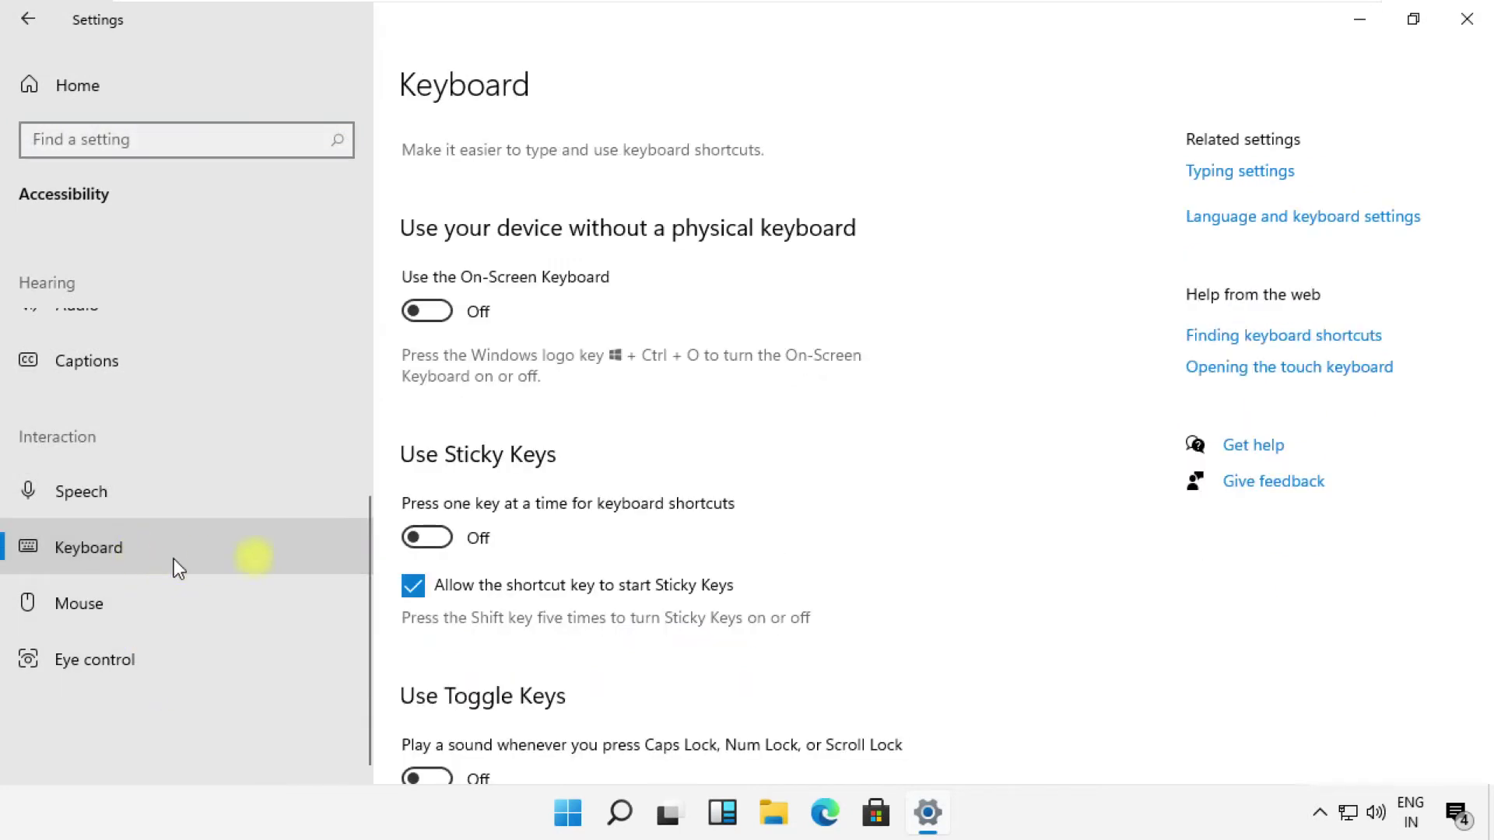
click(427, 312)
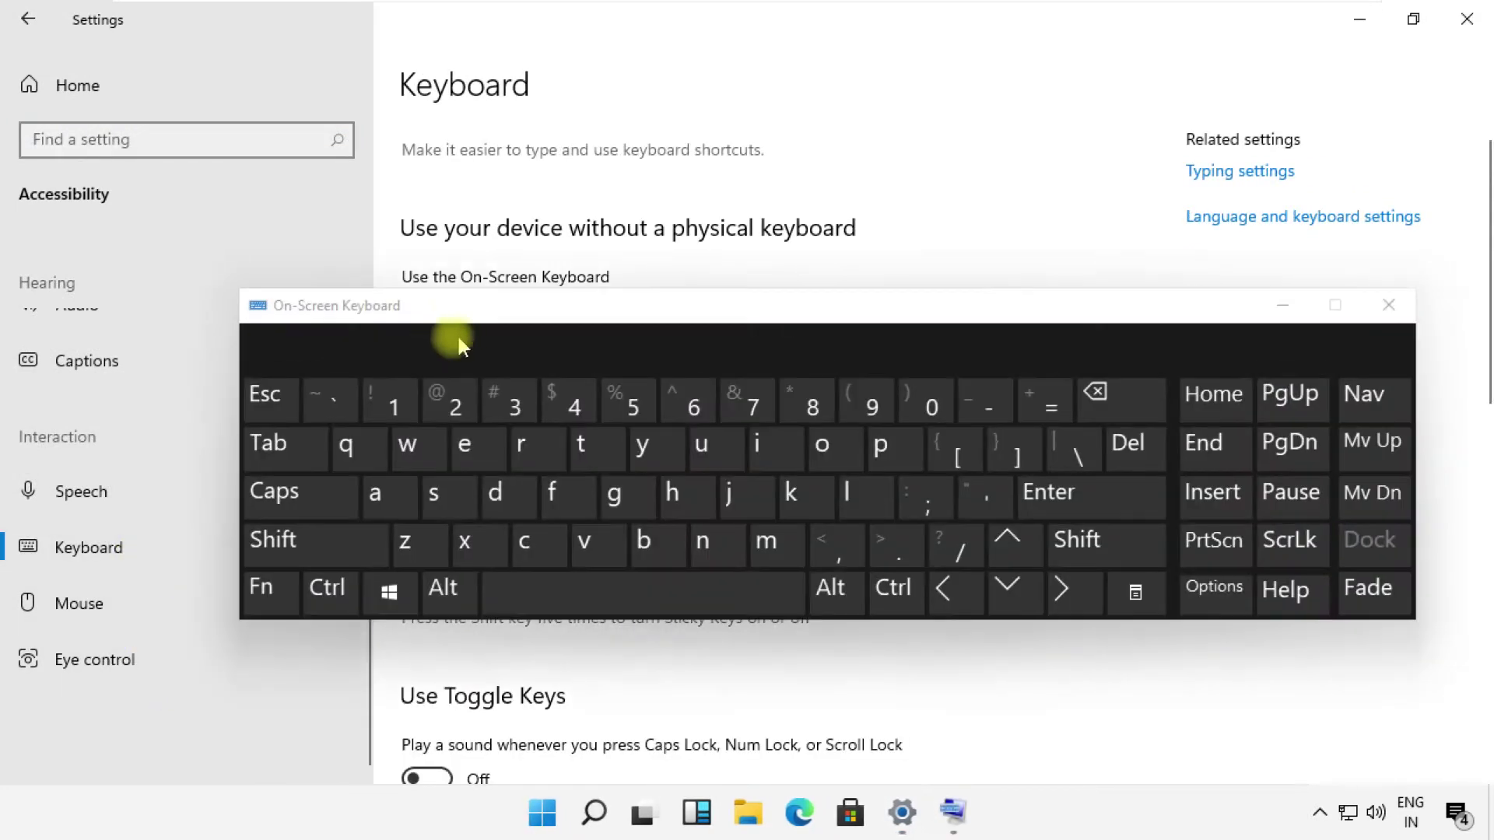
click(1283, 306)
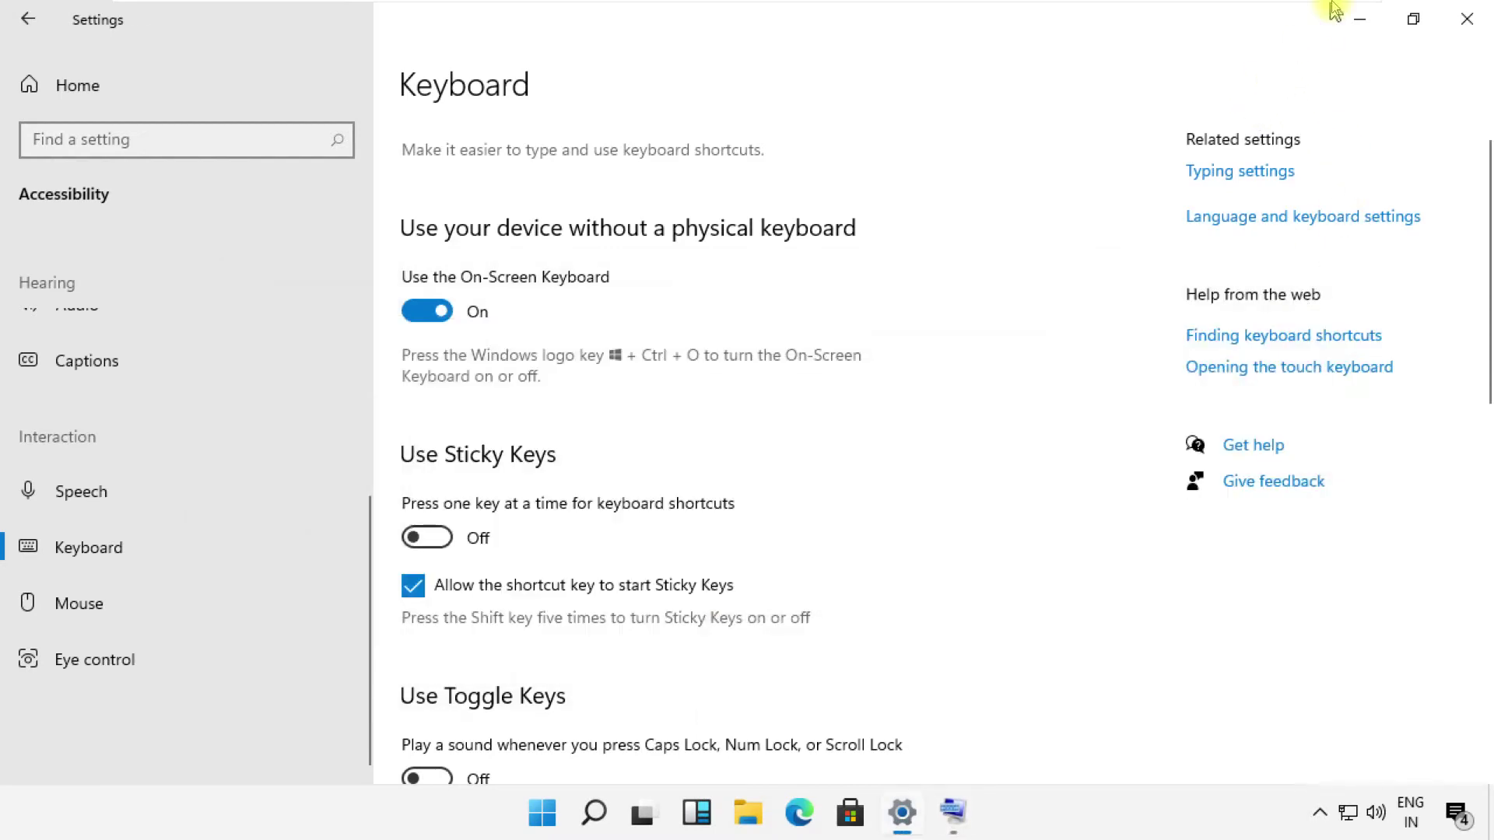
click(1355, 18)
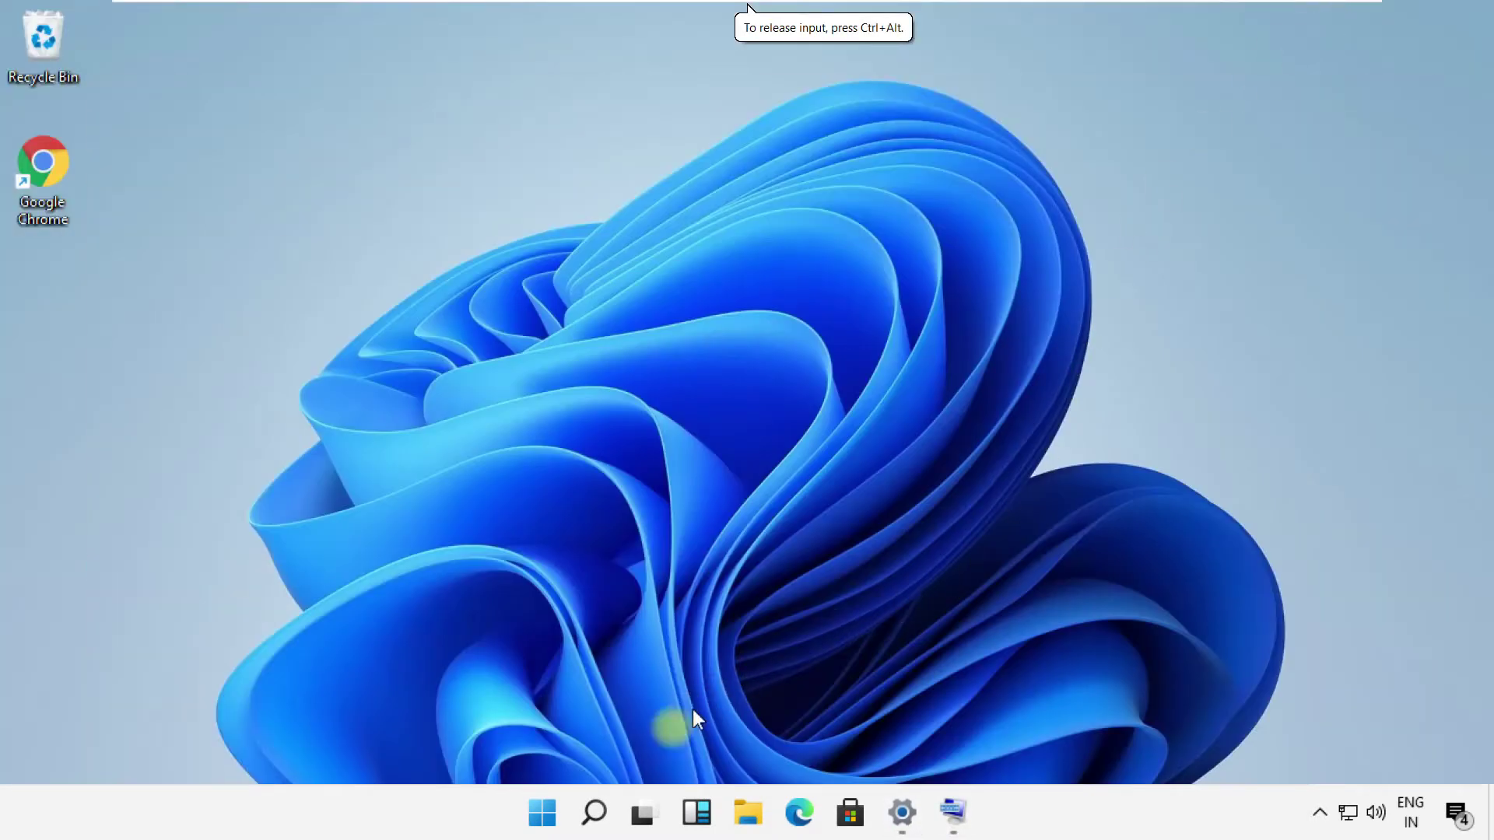
Search 'device manager' in Windows Search with the On-Screen Keyboard and launch Device Manager.
click(593, 812)
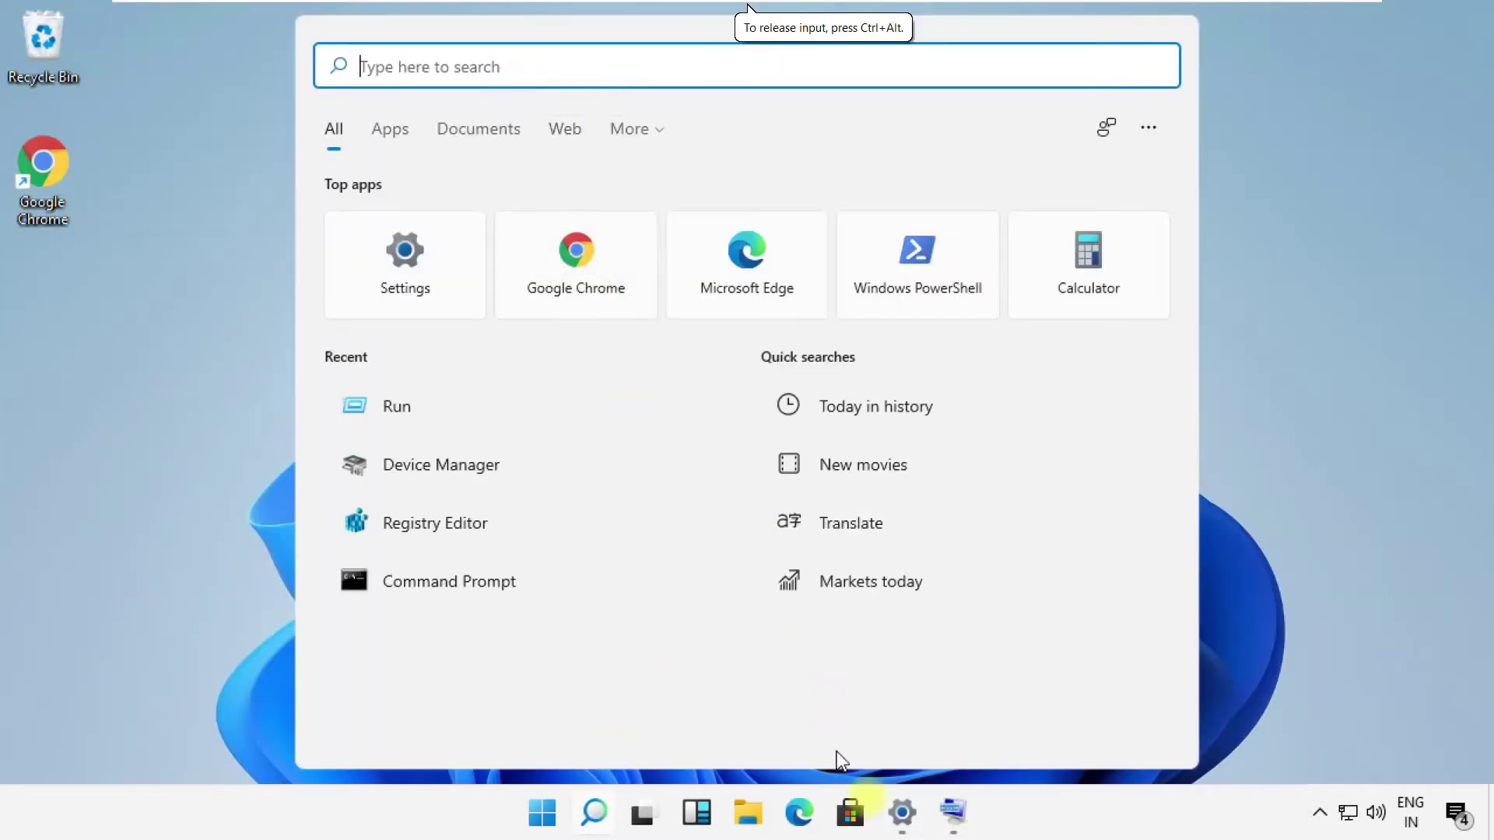
click(953, 813)
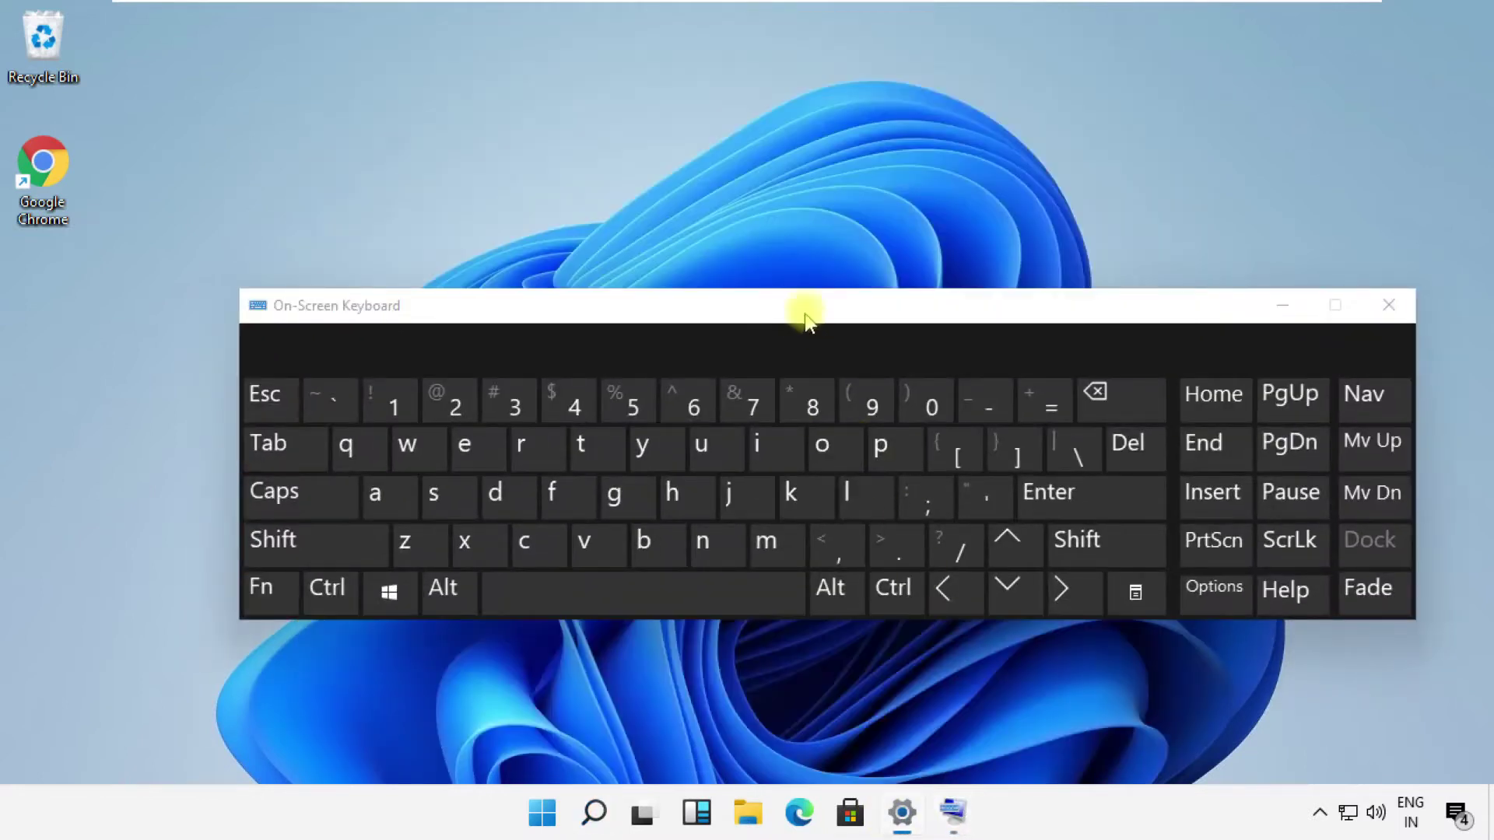
drag(803, 306, 826, 385)
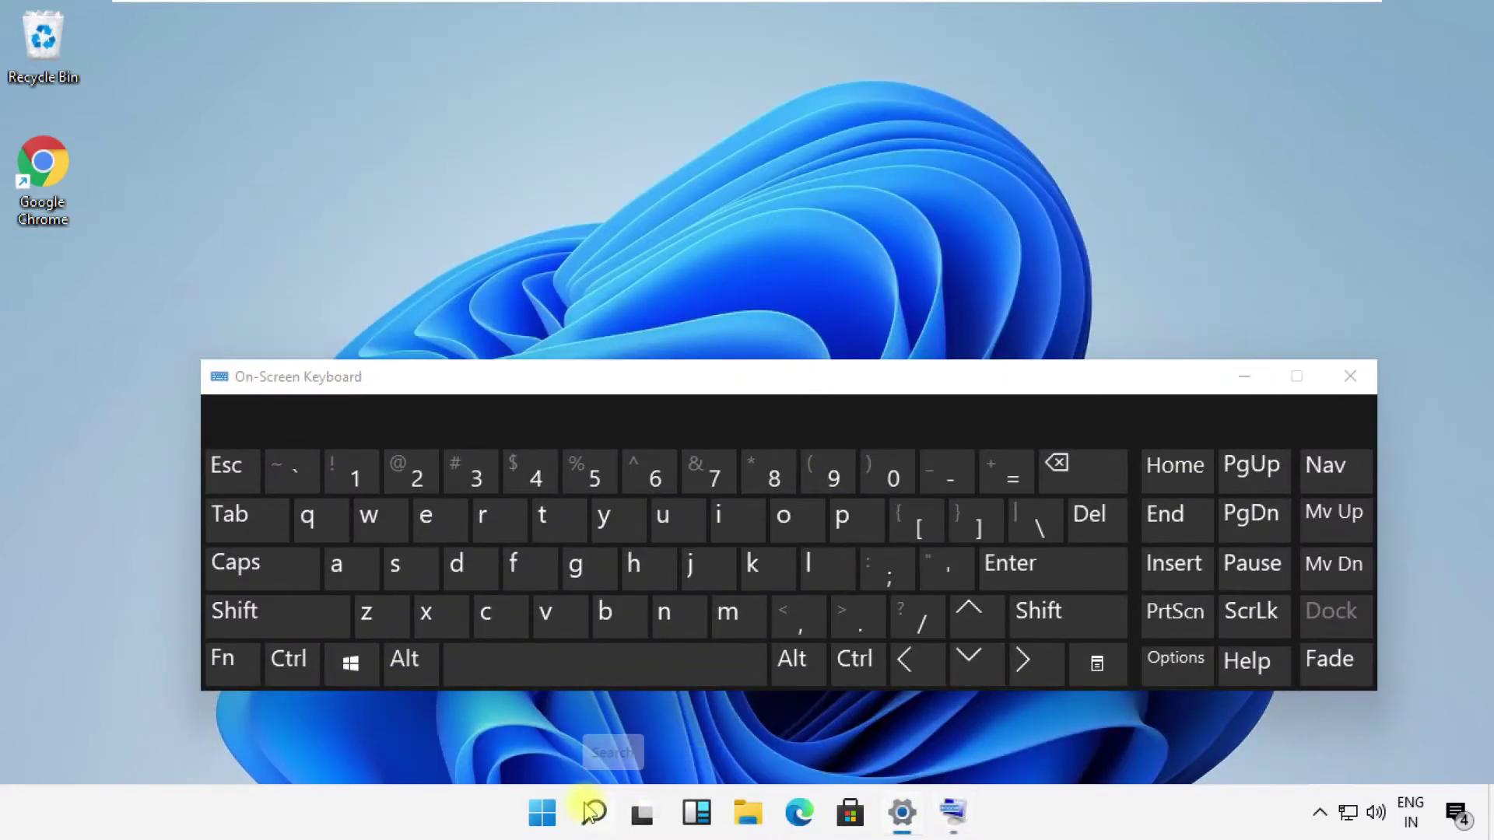
click(594, 812)
text(devic)
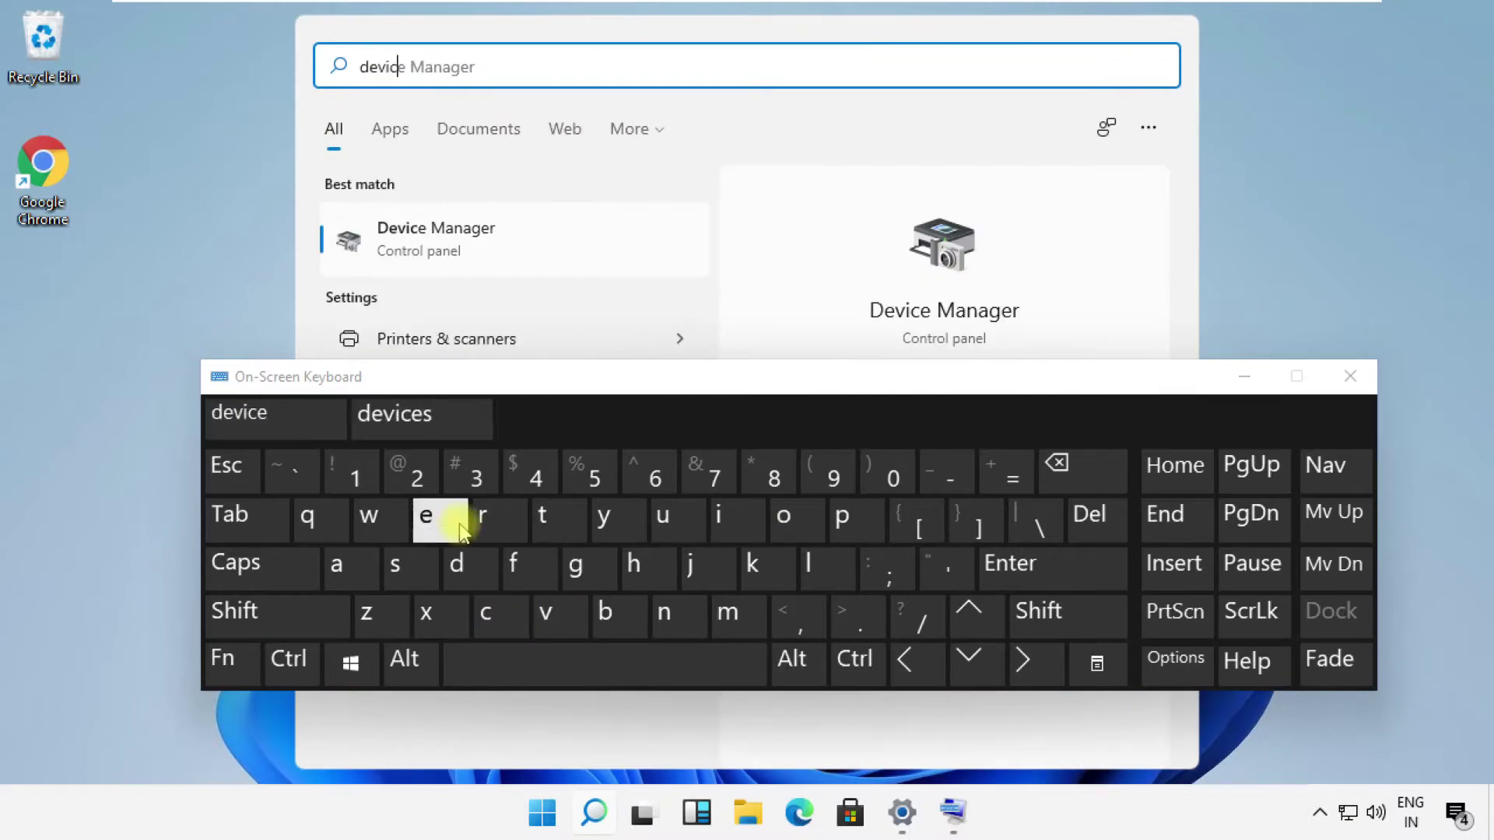
text(e manager)
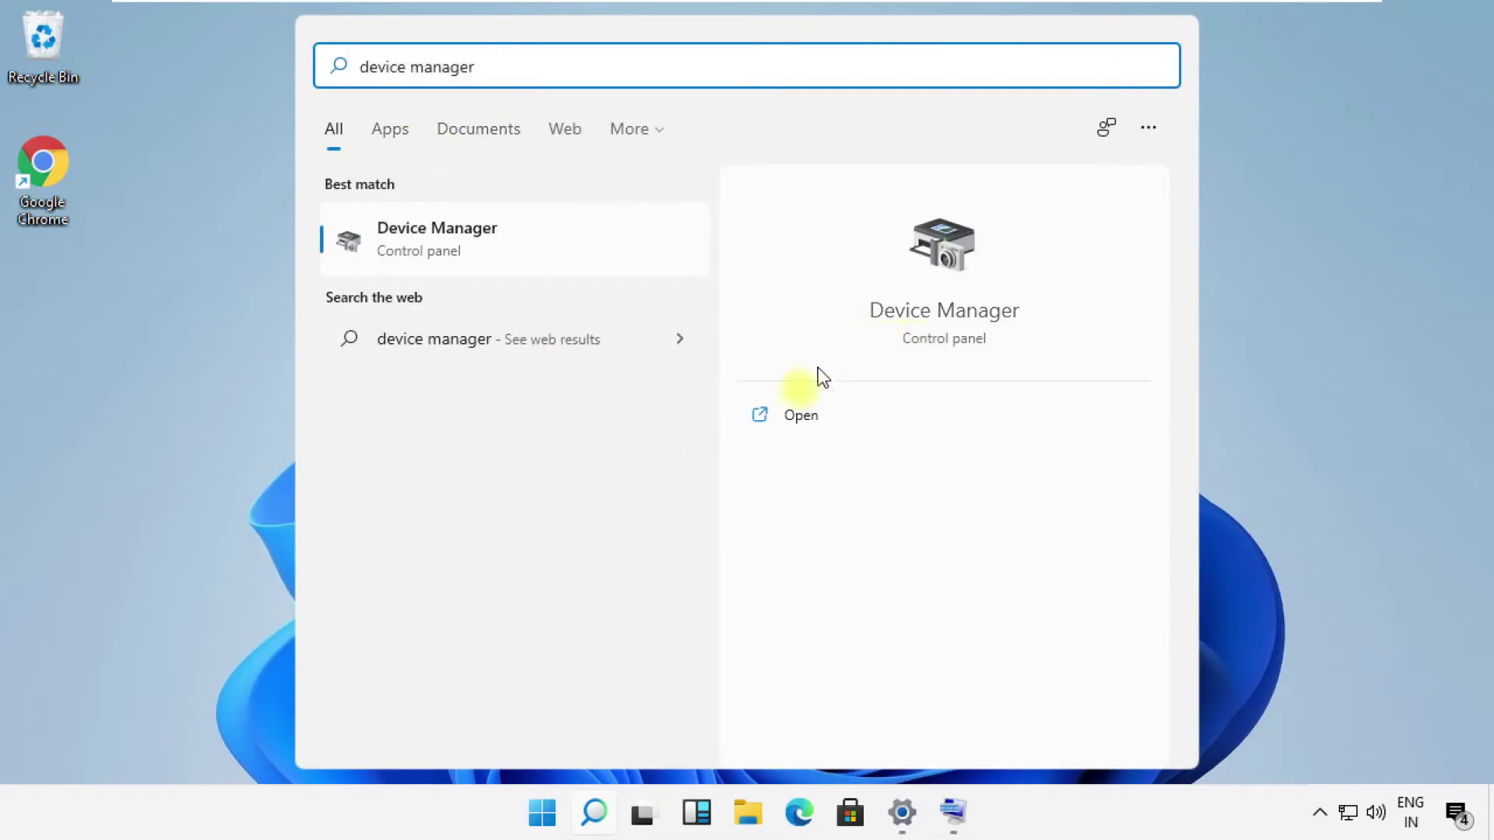
click(787, 415)
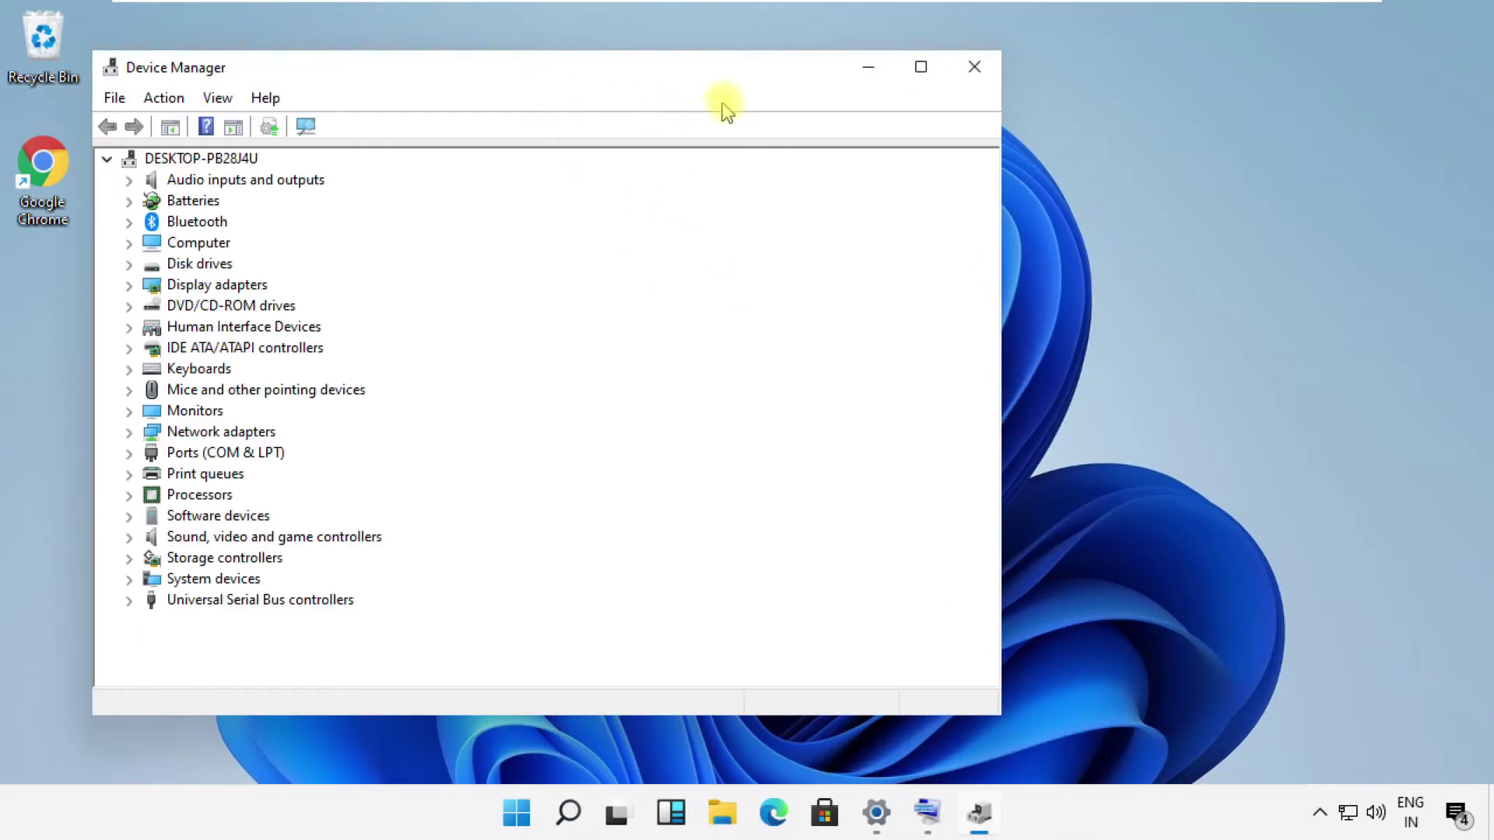
Open the Driver tab of the Standard PS/2 Keyboard's properties under Keyboards.
drag(630, 67, 780, 71)
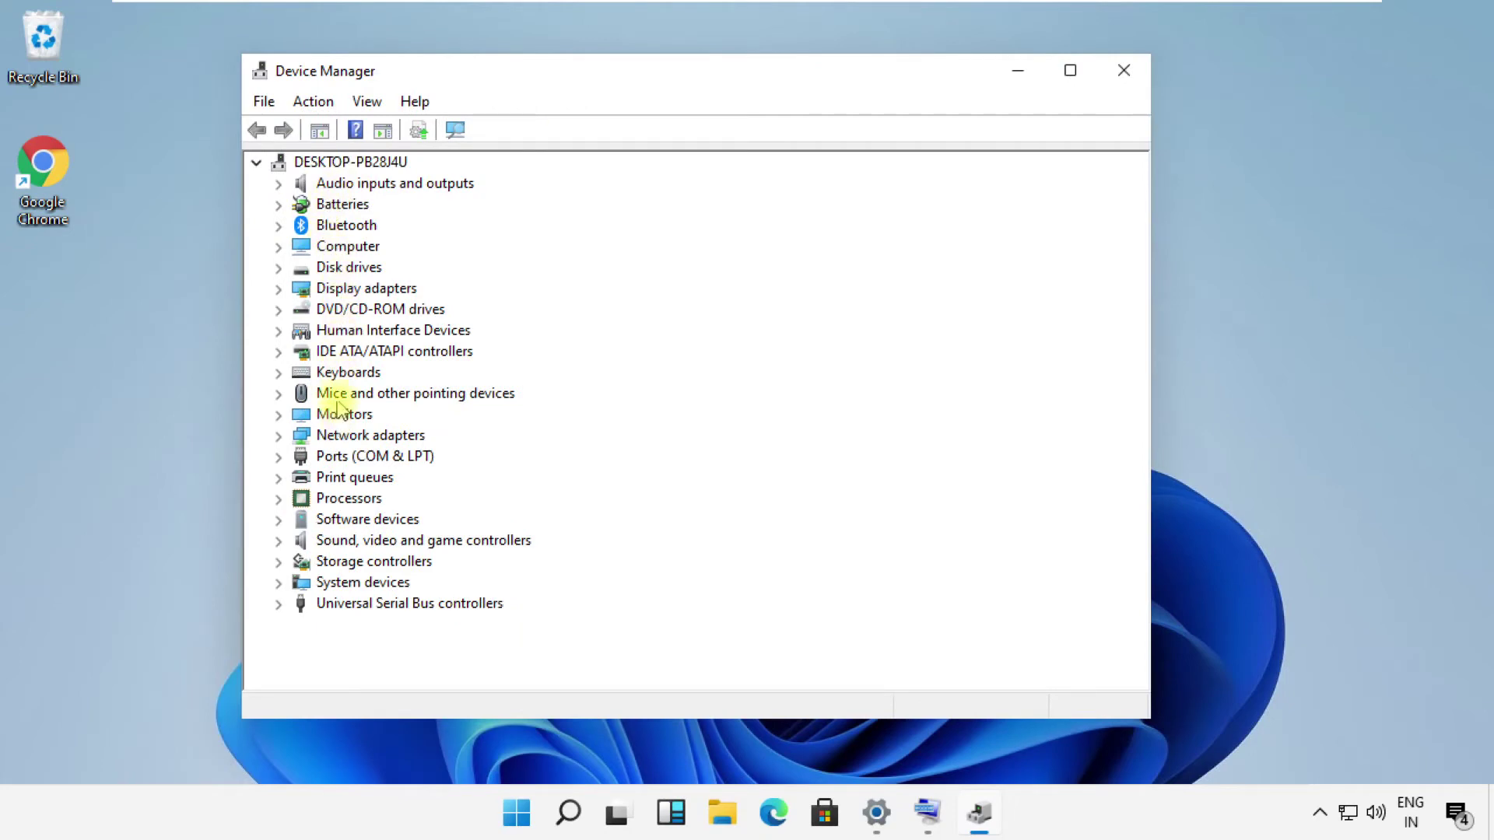
click(347, 373)
click(280, 372)
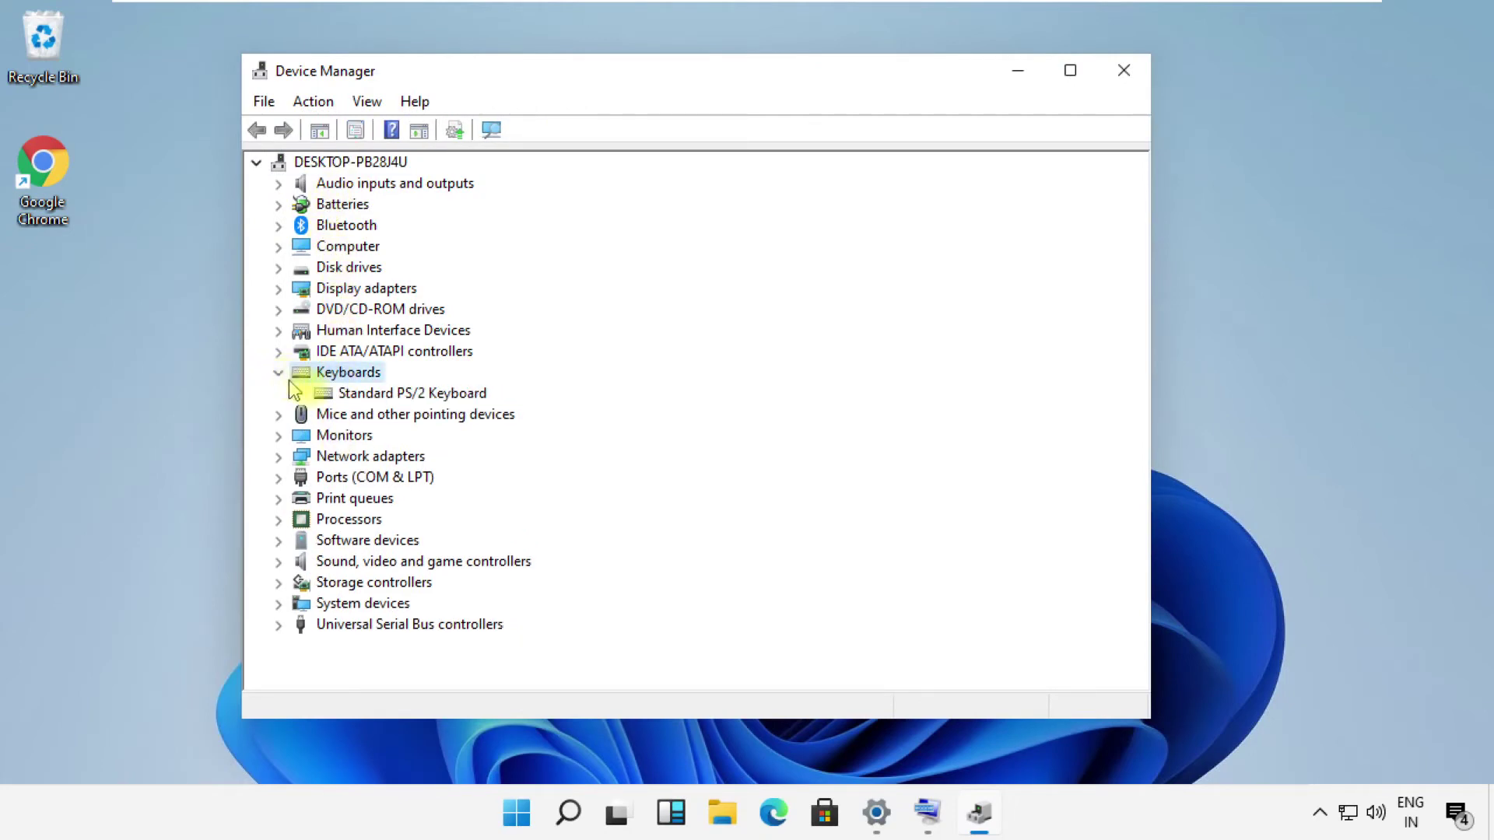
click(367, 394)
right_click(365, 401)
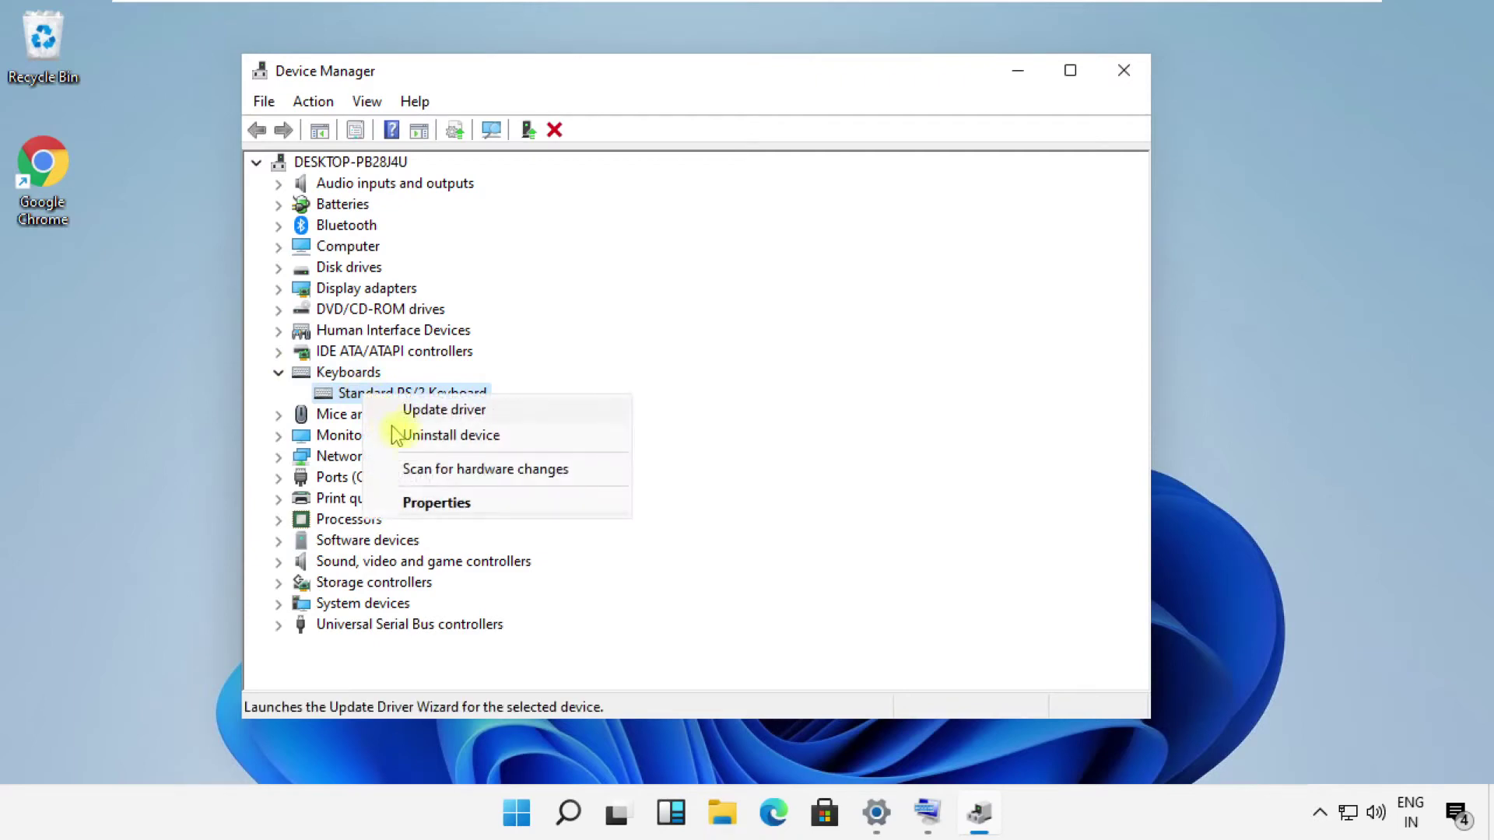
click(429, 503)
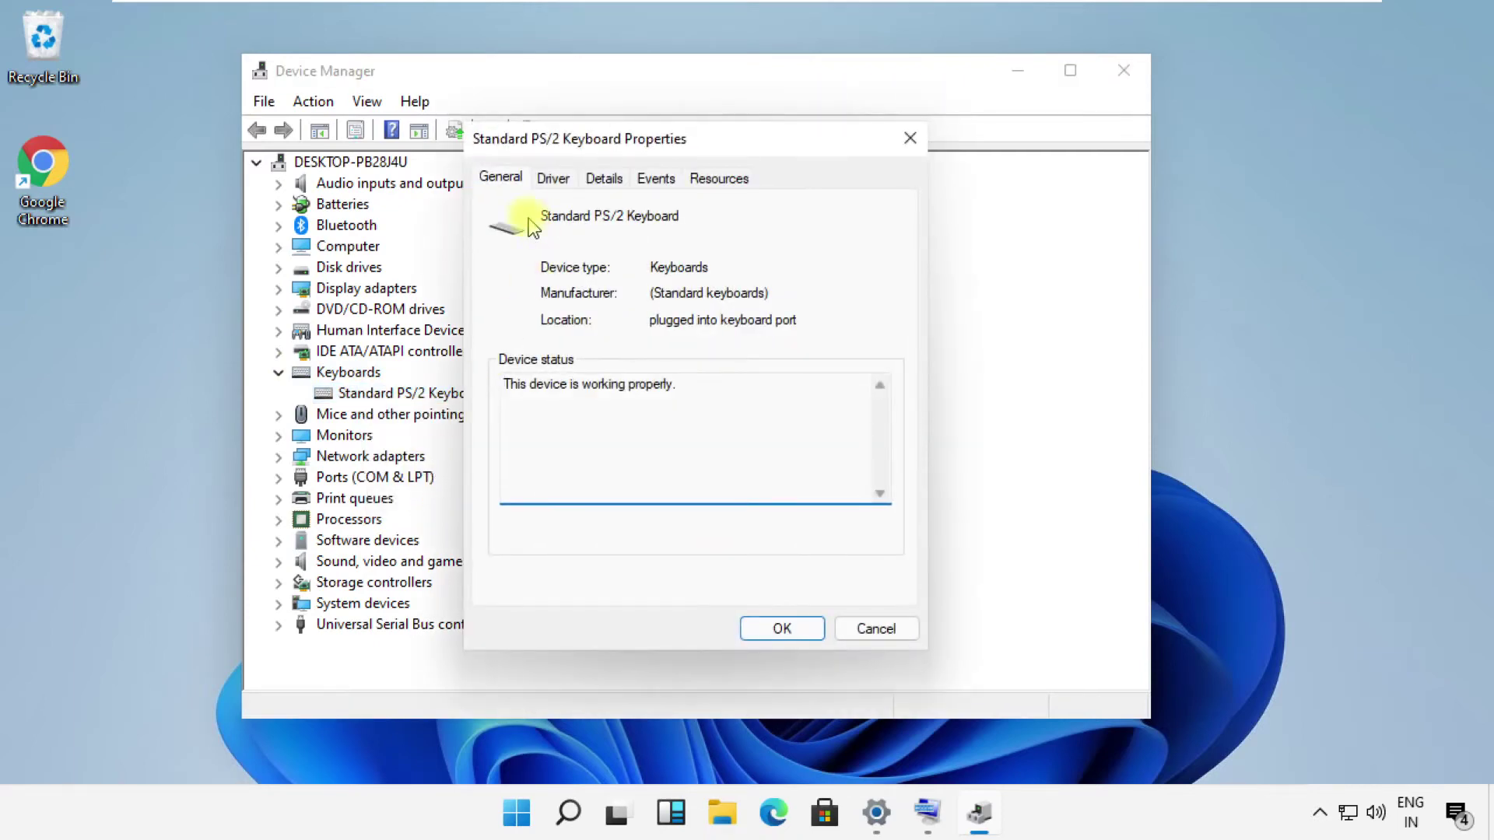
click(555, 179)
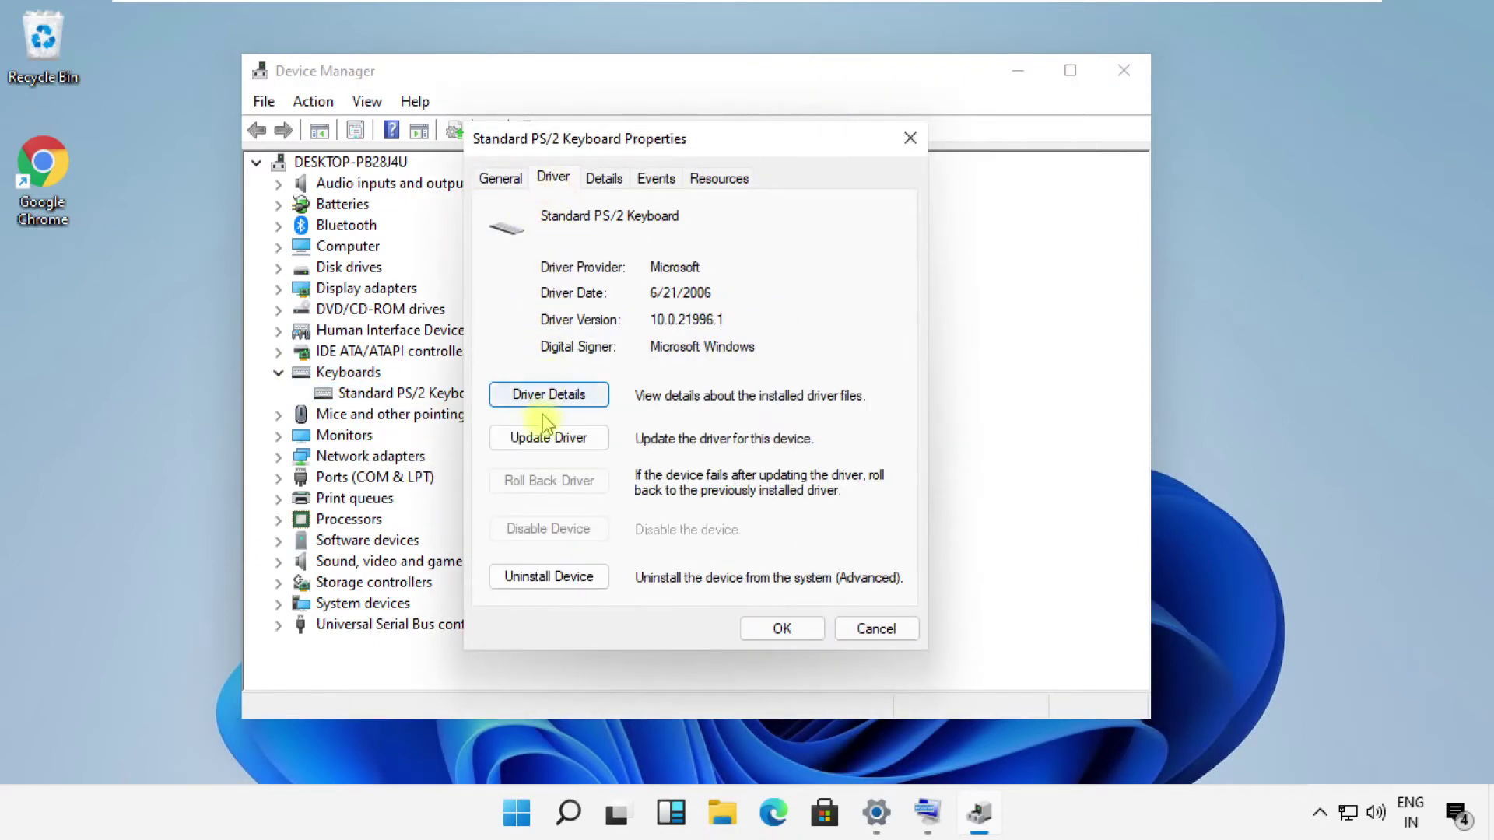
Update the driver automatically, check Windows Update for newer drivers, and close the properties.
click(550, 438)
click(555, 364)
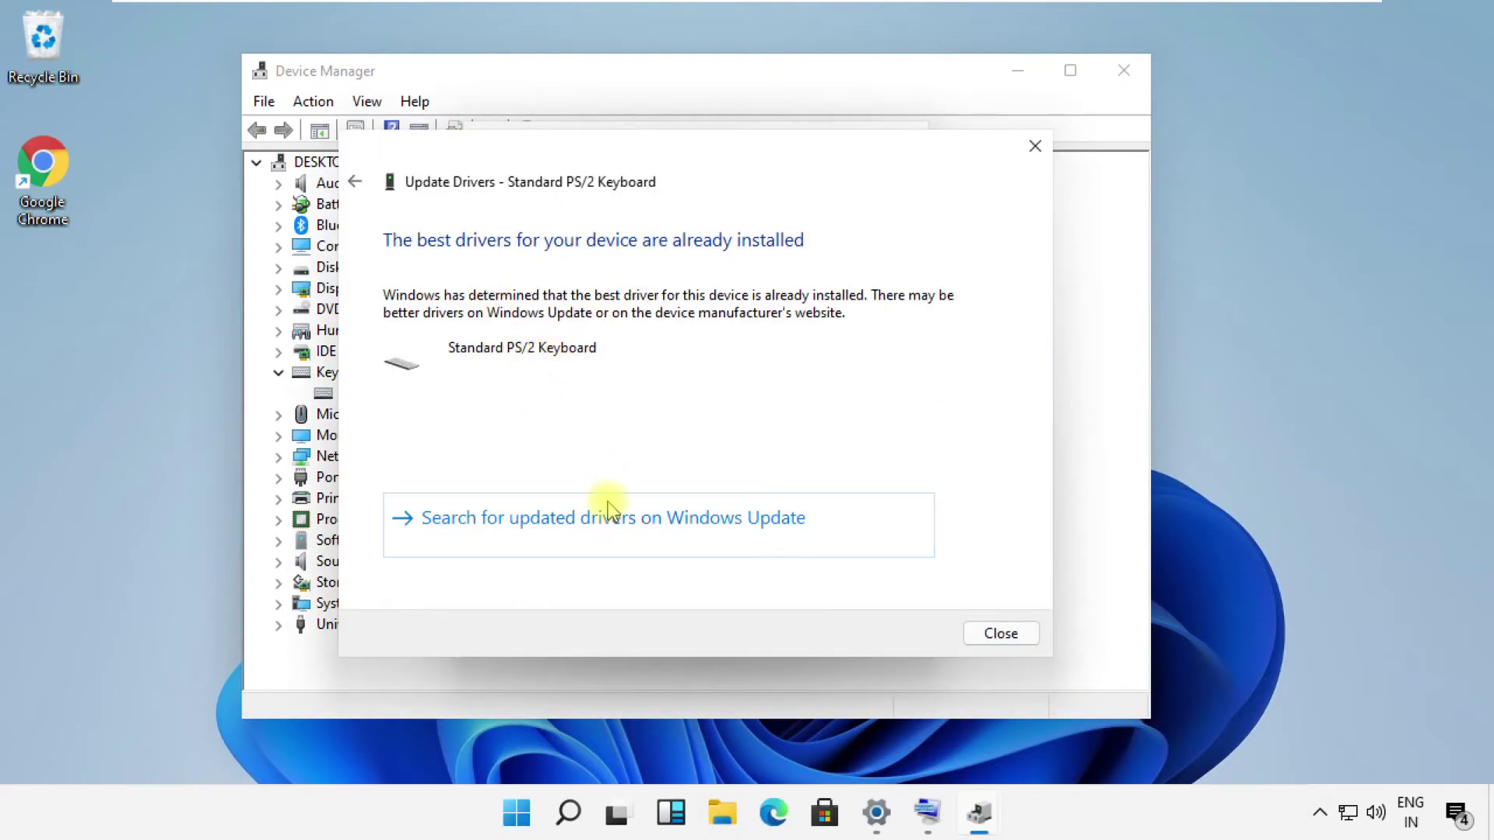
click(608, 518)
click(491, 256)
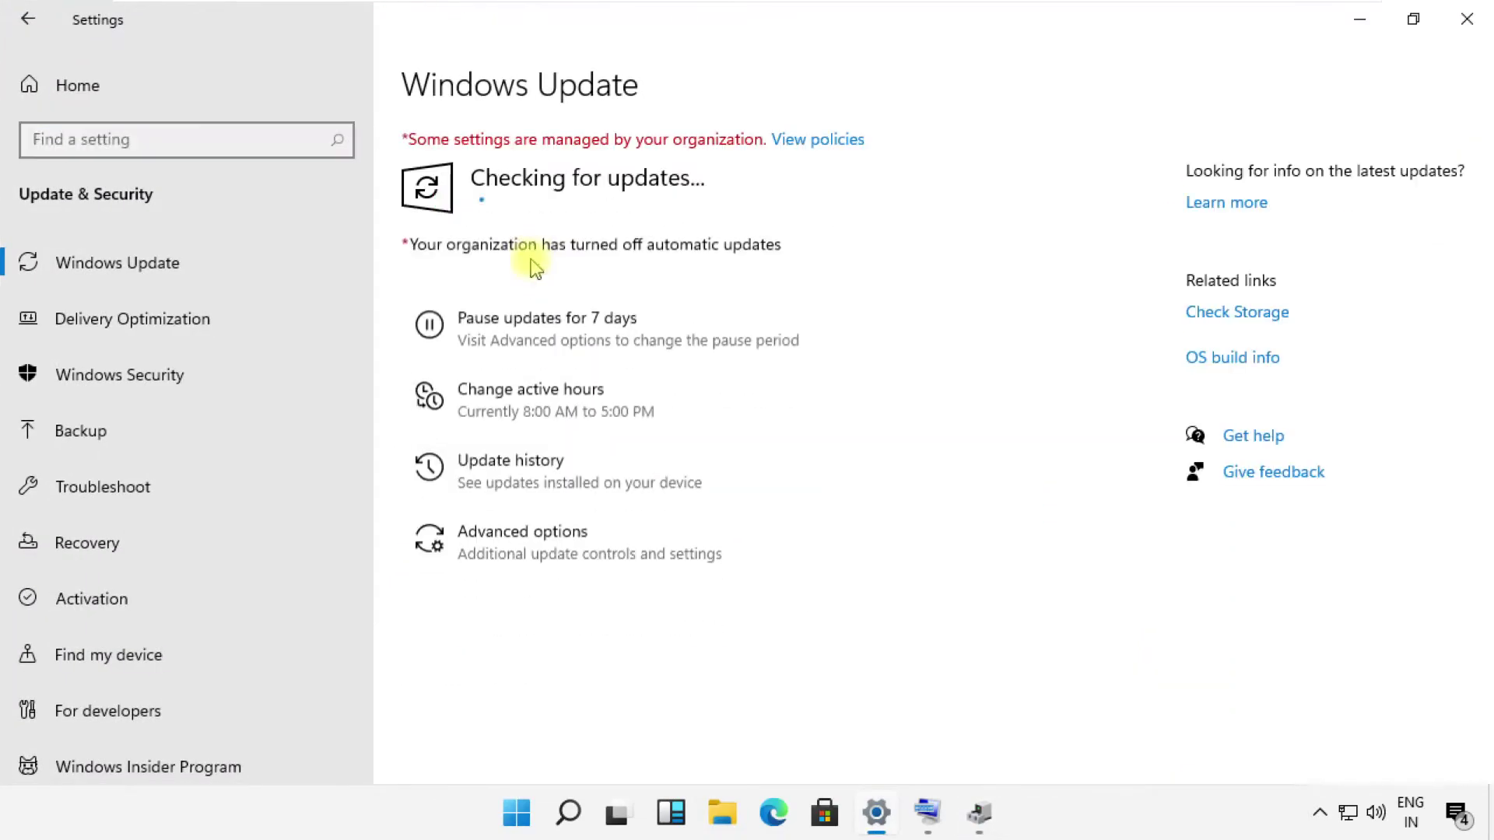
click(1467, 19)
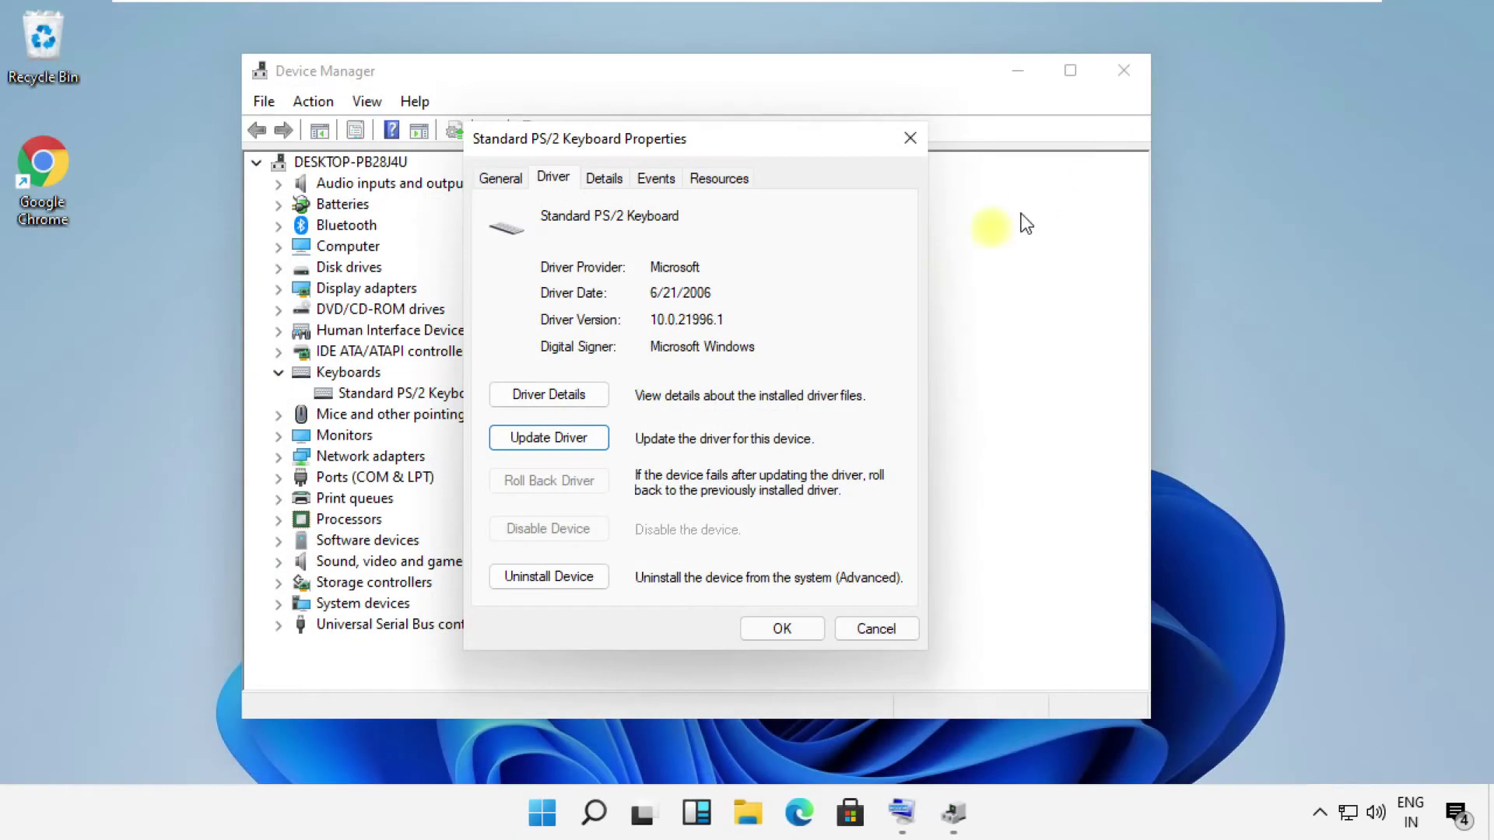
click(782, 628)
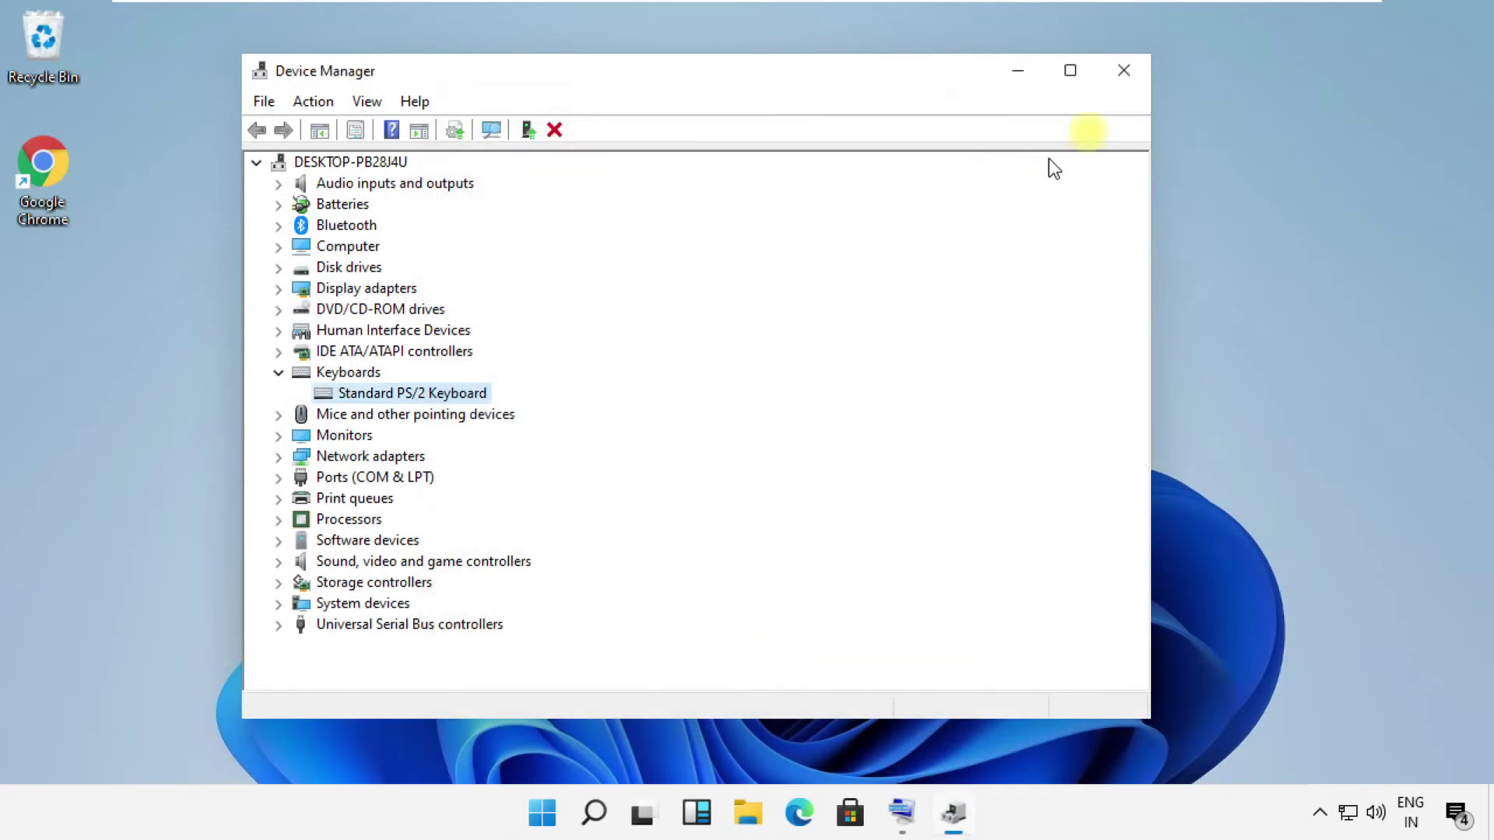
Close Device Manager and open Run by searching 'run' with the On-Screen Keyboard.
click(1123, 70)
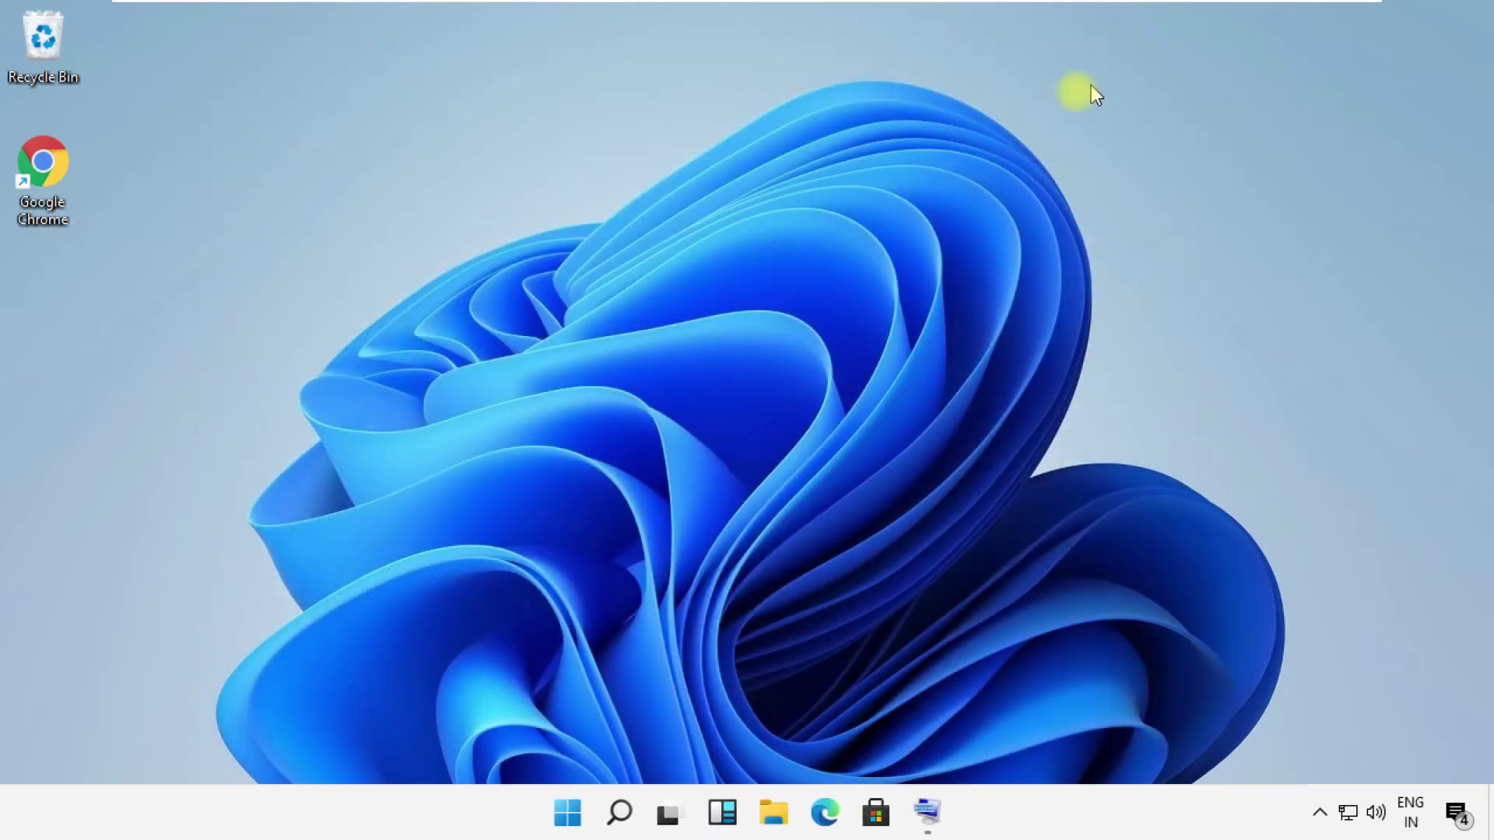
click(593, 813)
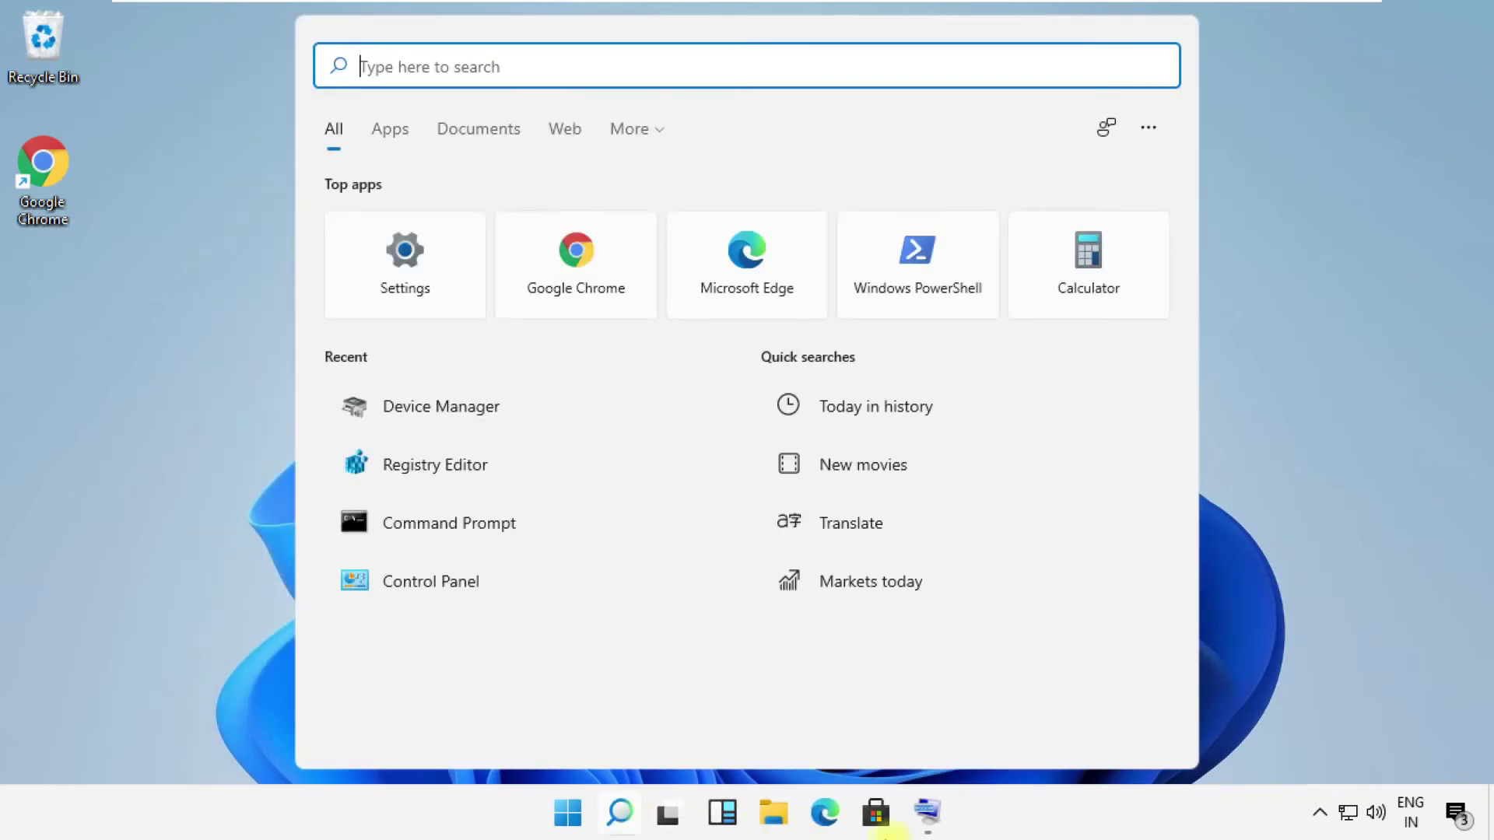
click(927, 813)
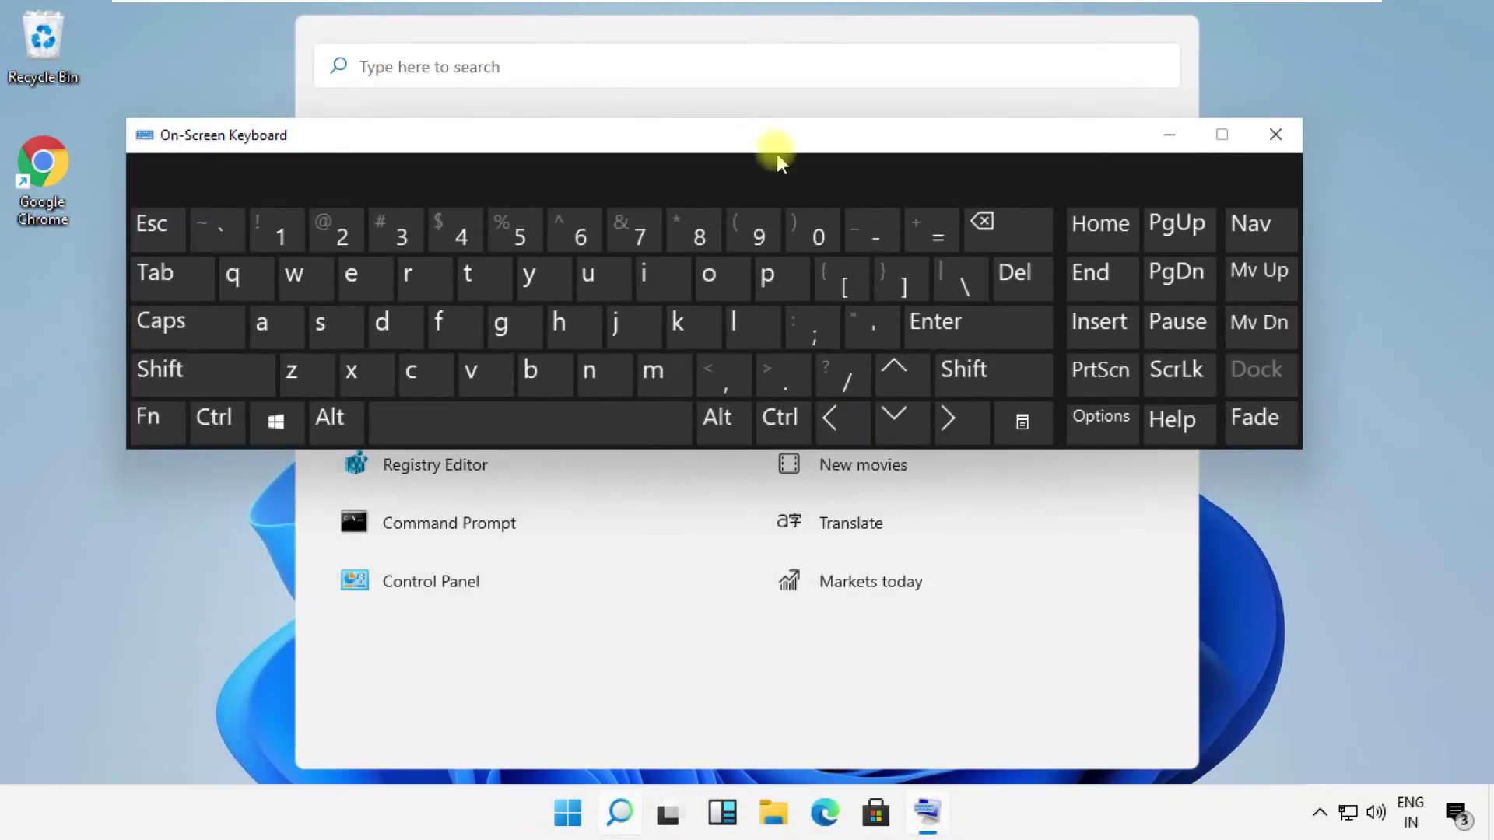
drag(777, 140, 775, 234)
click(434, 369)
click(586, 366)
click(611, 464)
drag(684, 240, 685, 515)
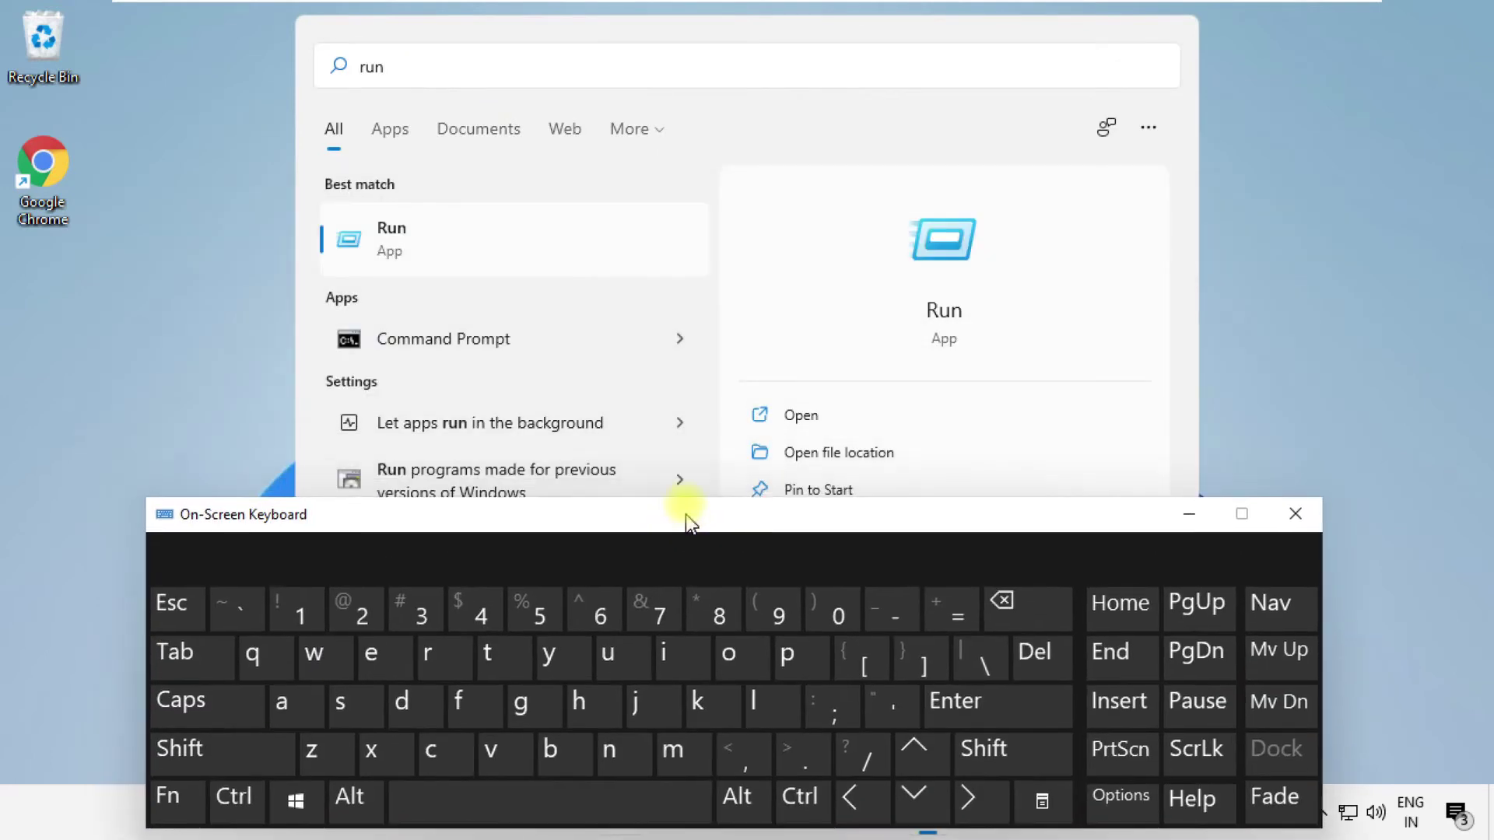
click(800, 415)
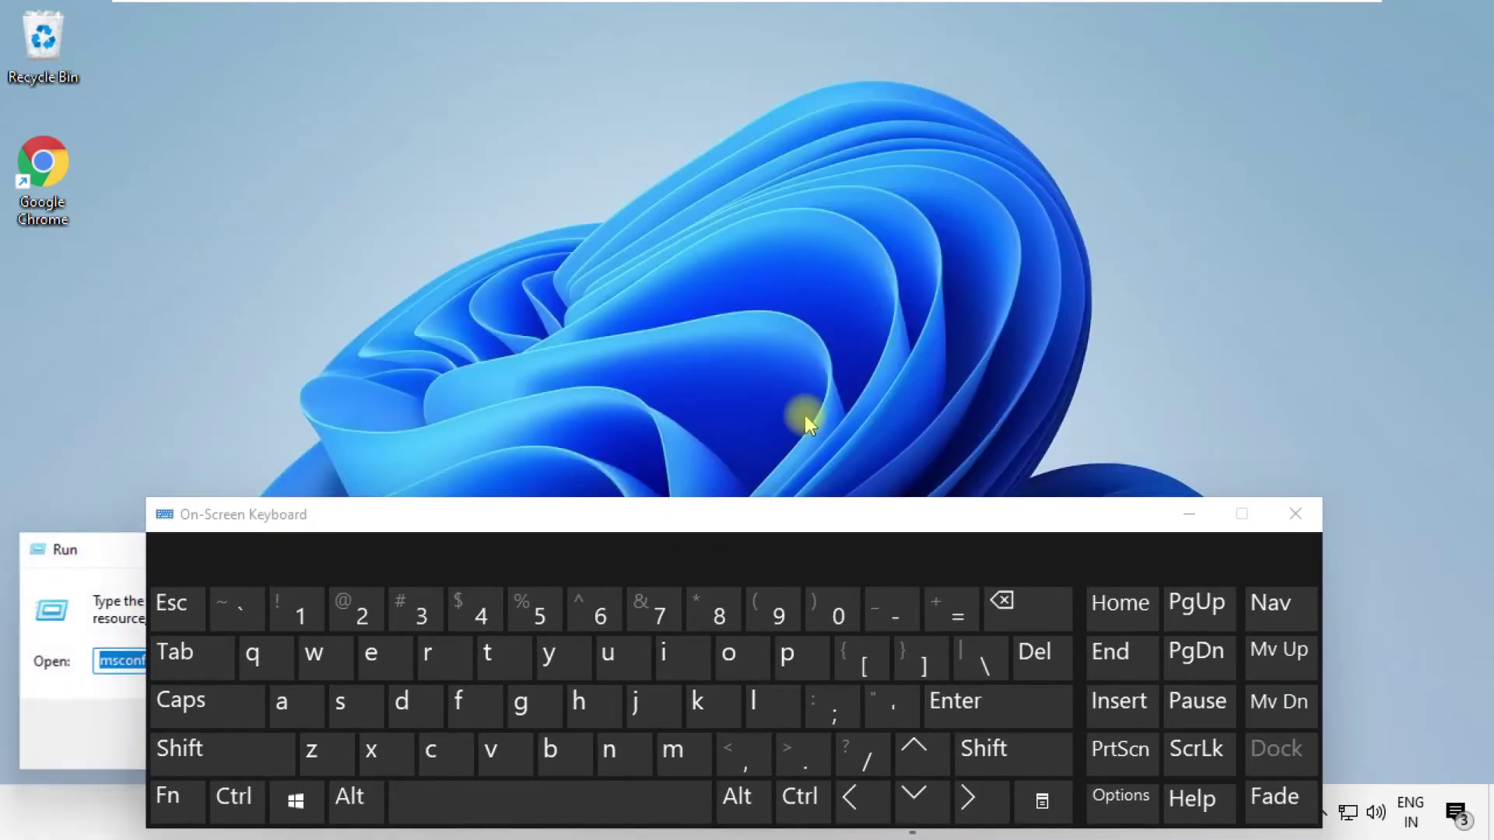
Enter 'regedit' in Run with the On-Screen Keyboard and launch it, keeping the UAC prompt visible.
drag(695, 515, 775, 222)
click(218, 661)
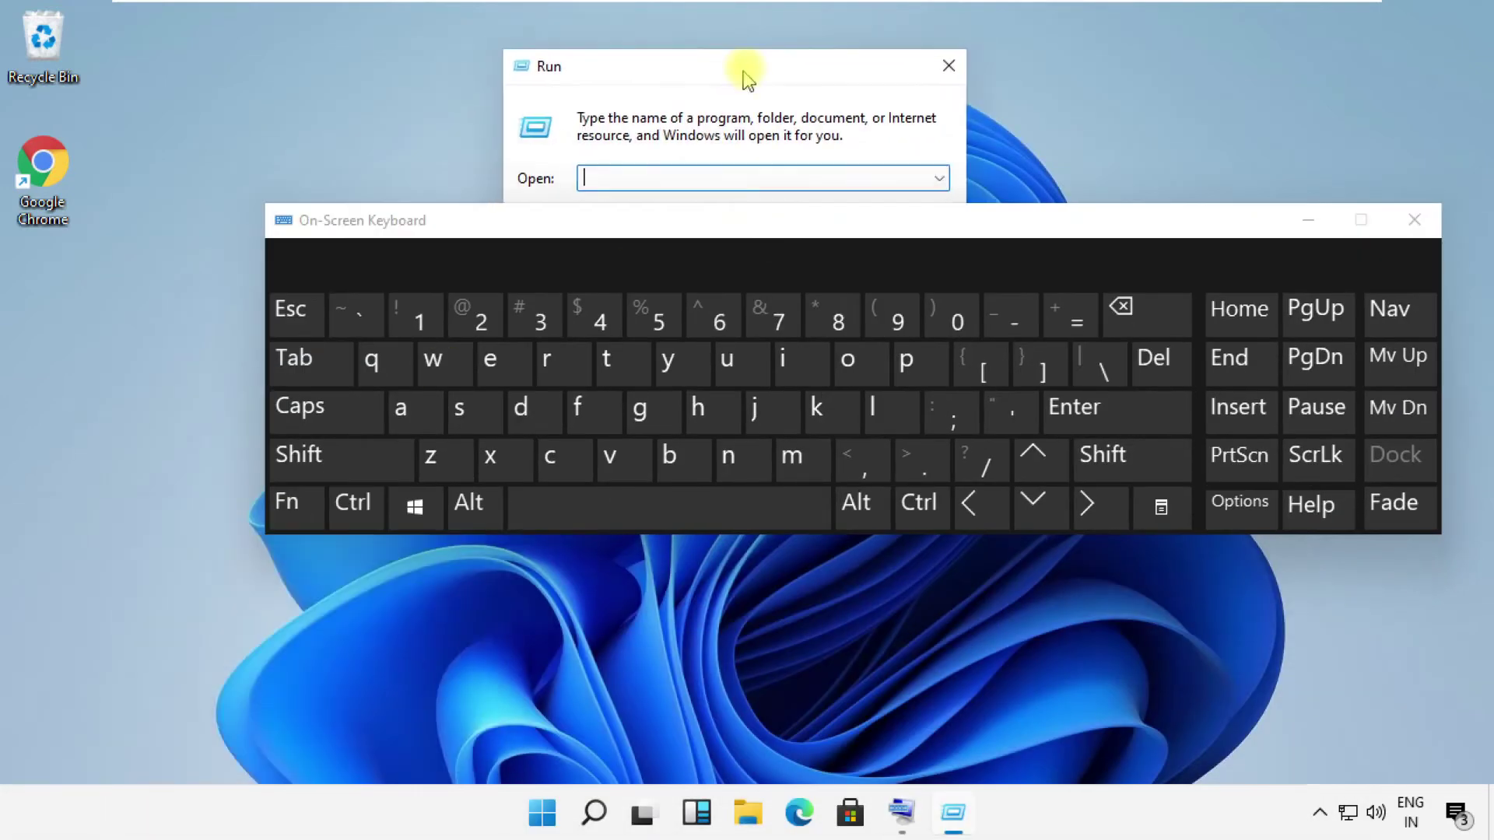
click(520, 444)
click(465, 444)
click(614, 491)
click(464, 443)
click(495, 490)
click(581, 444)
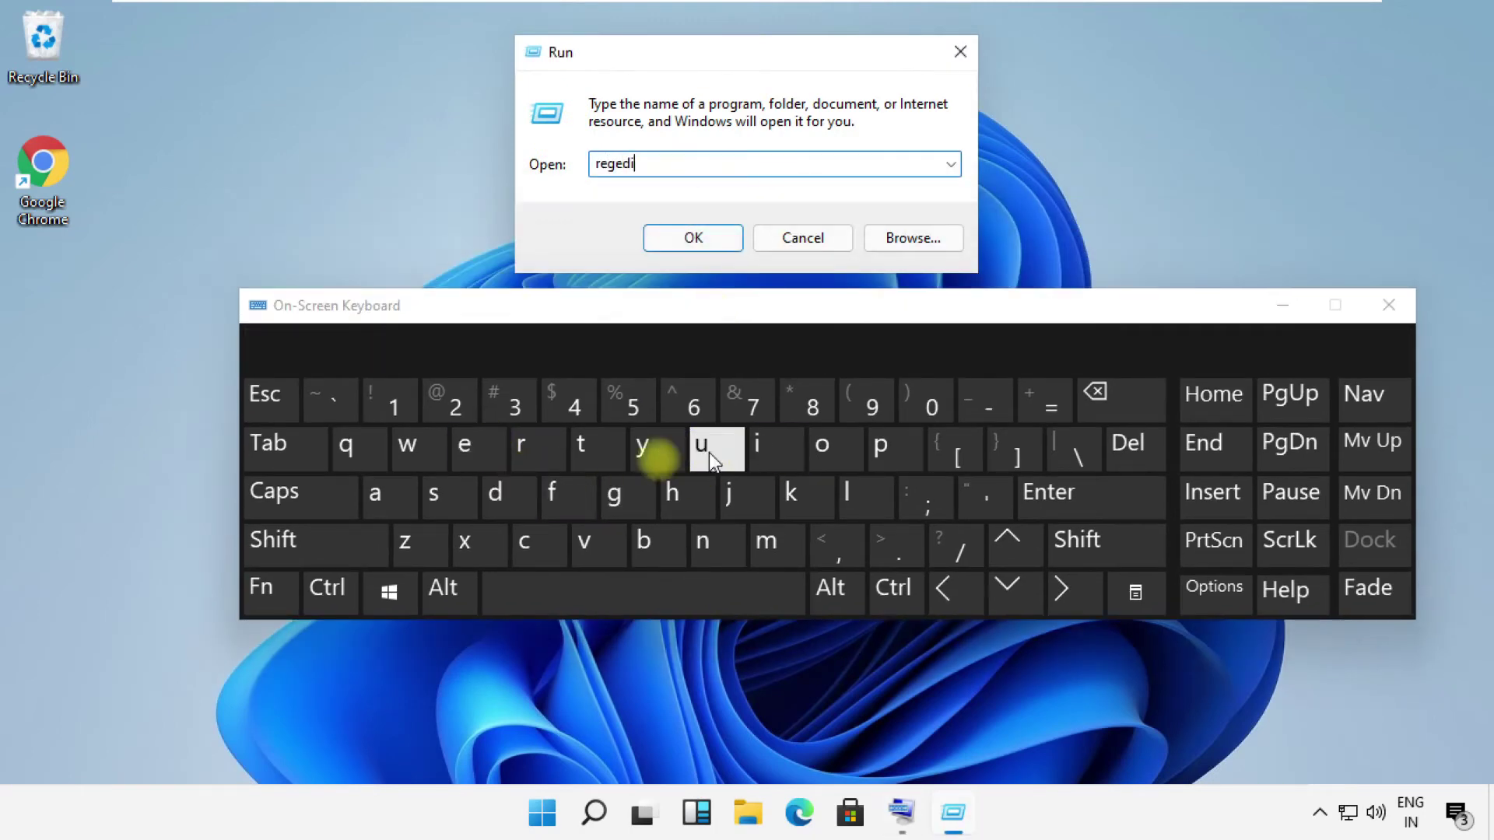
click(693, 238)
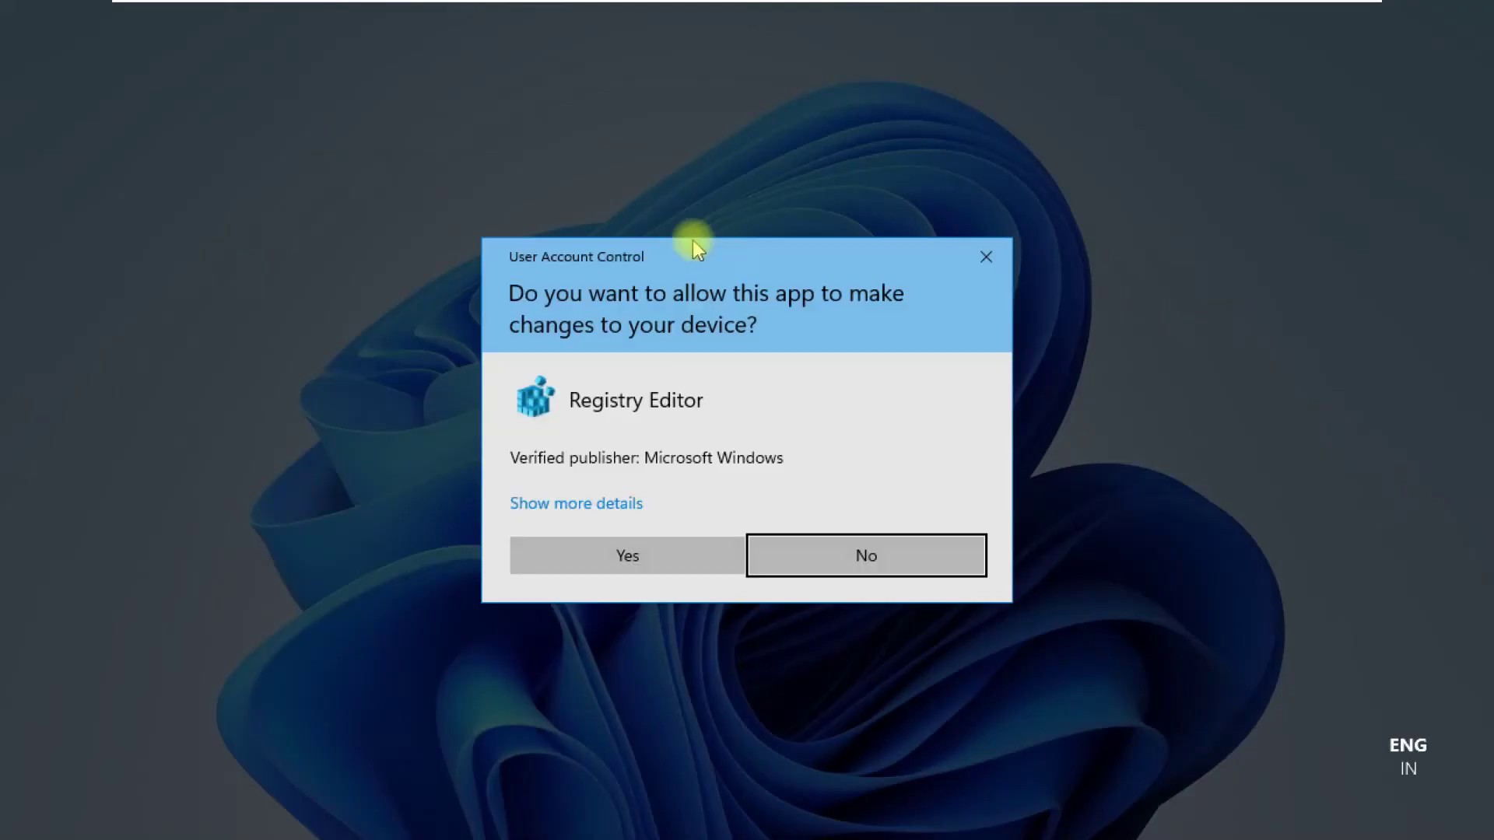
drag(1289, 343, 1288, 490)
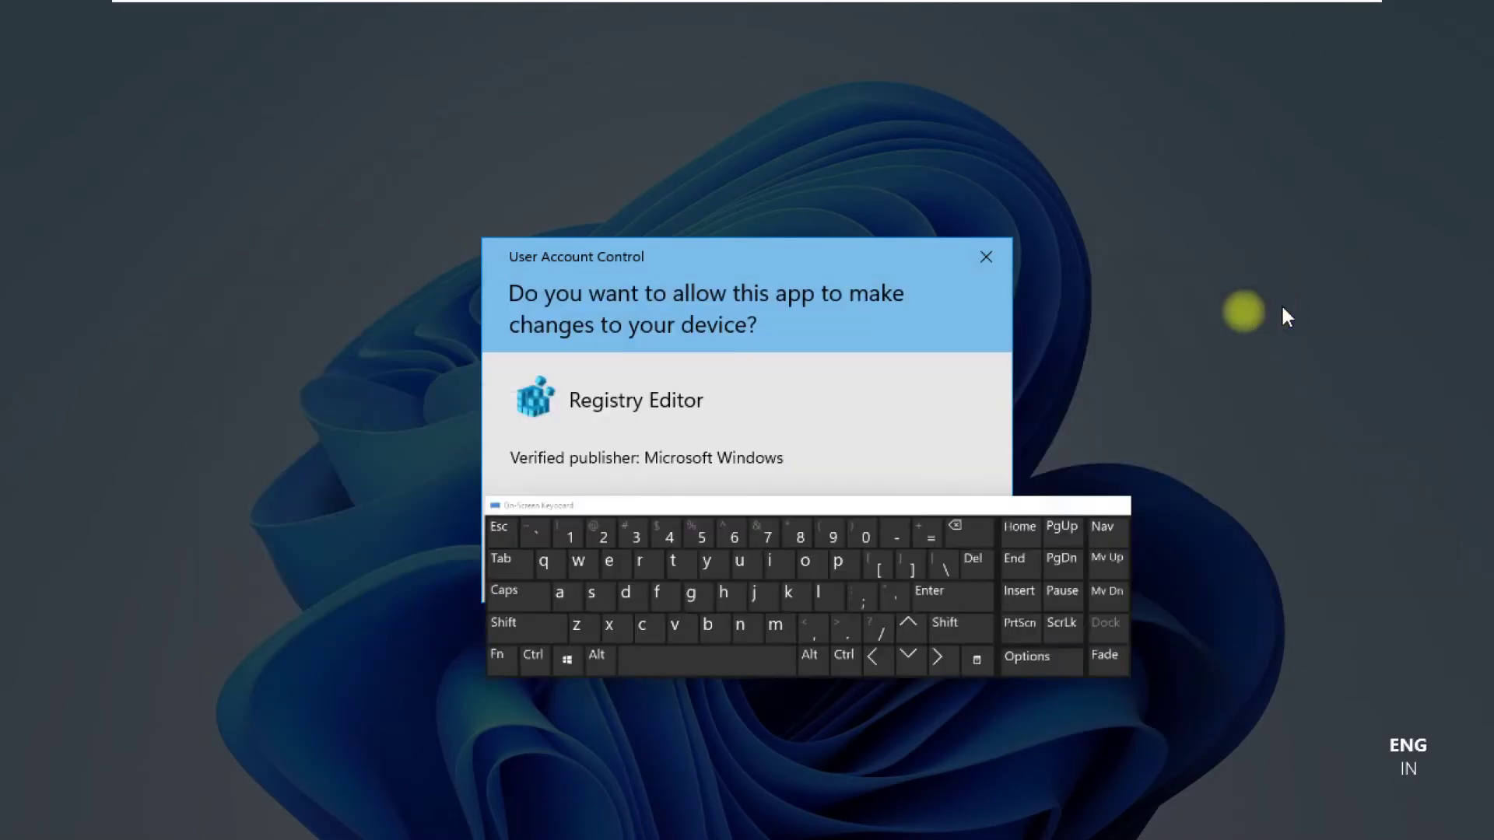
Approve the UAC prompt and expand HKEY_LOCAL_MACHINE > SYSTEM > CurrentControlSet > Services.
click(666, 553)
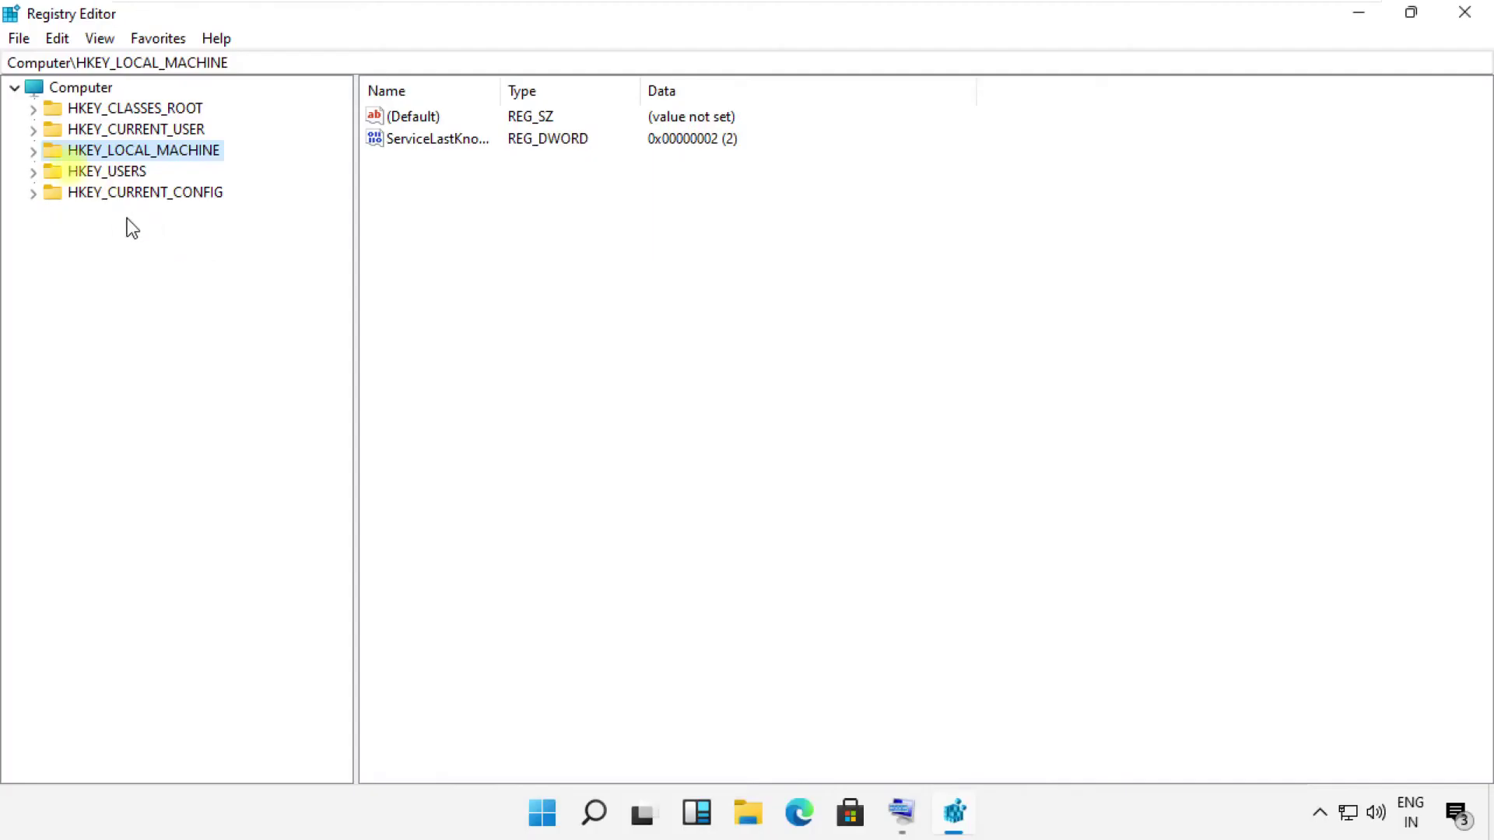
click(35, 151)
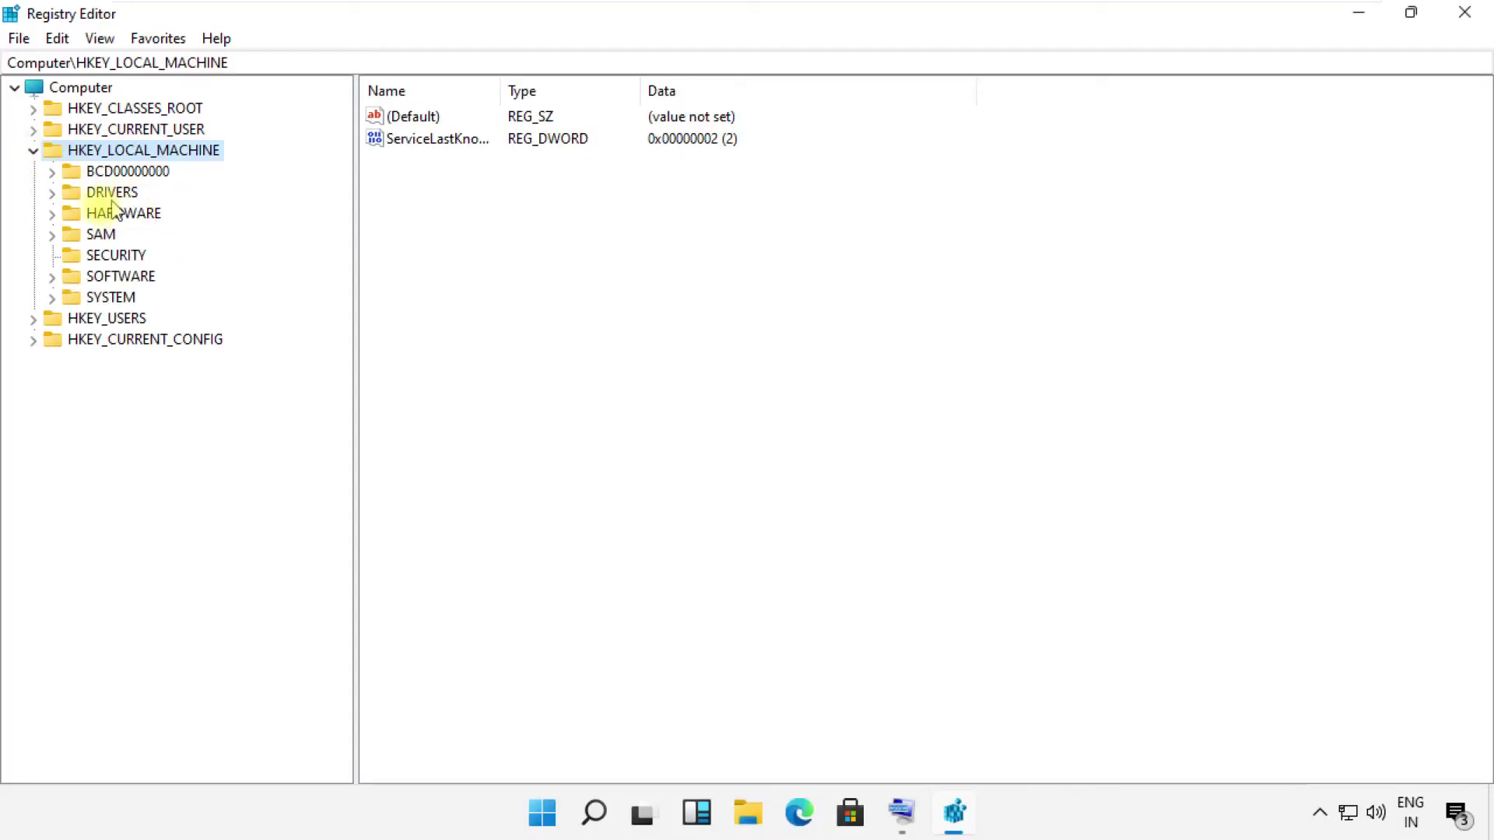
click(111, 297)
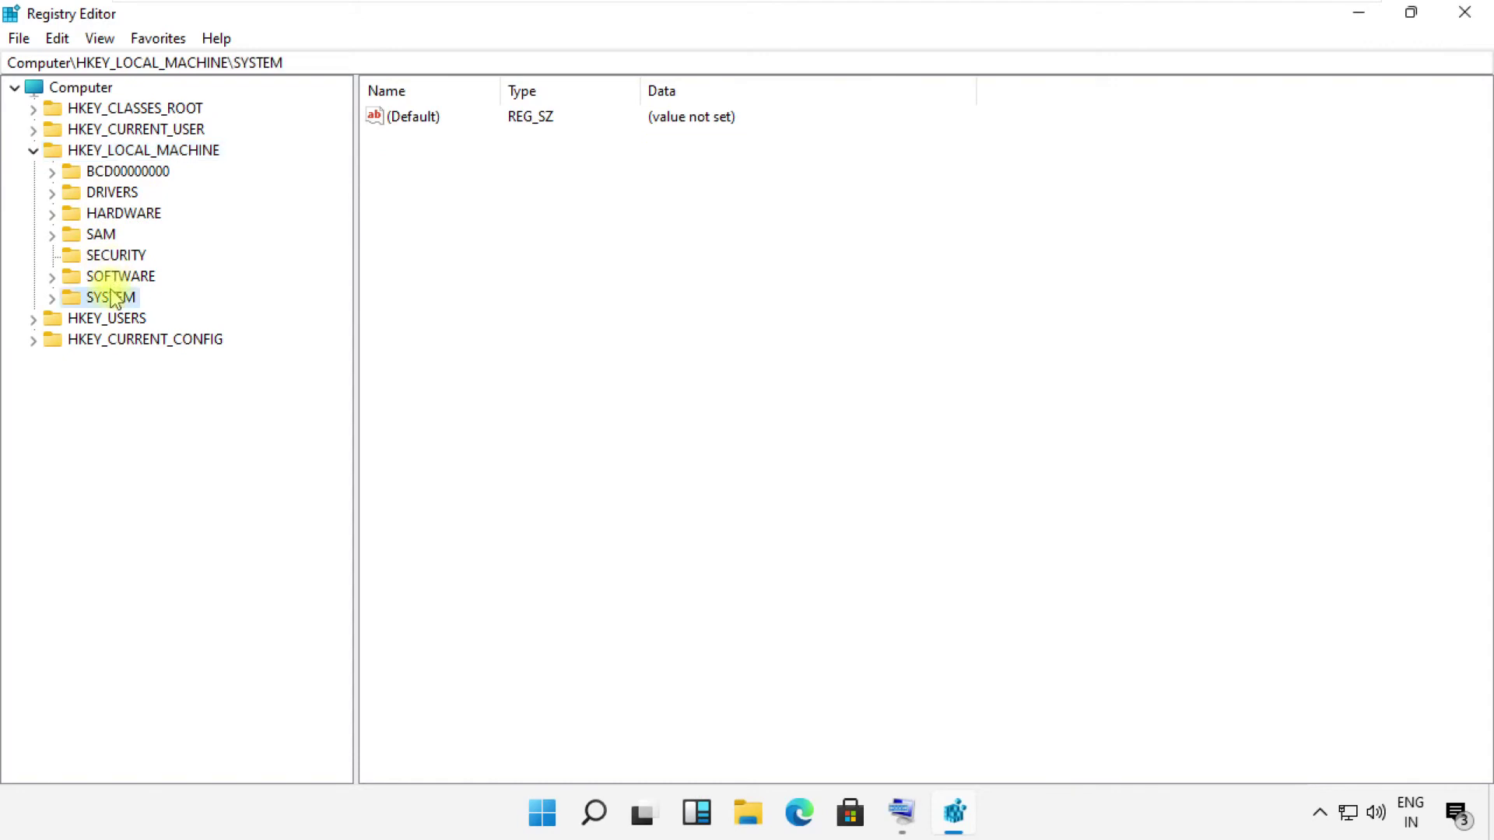
click(52, 296)
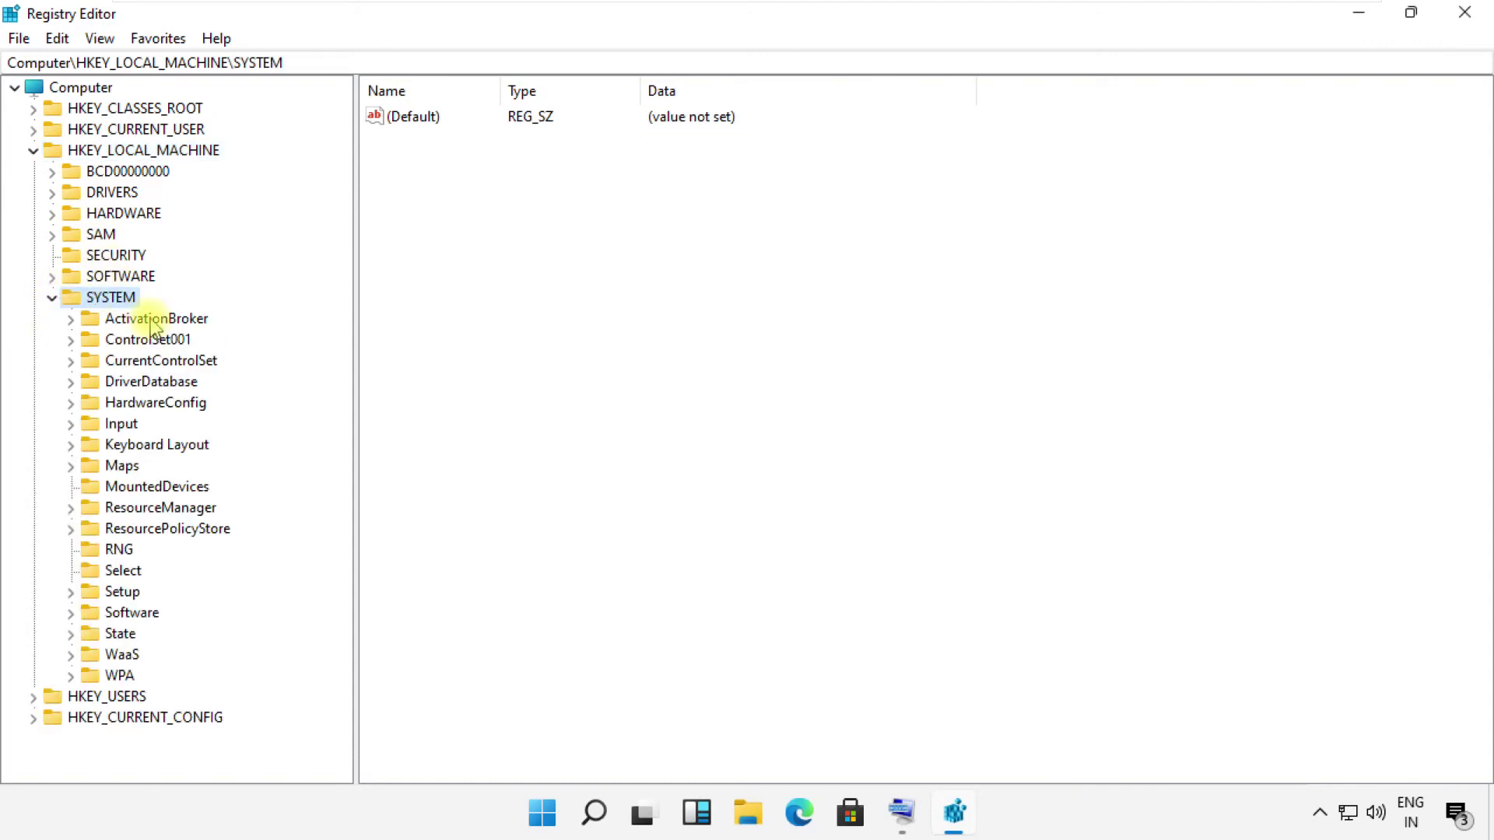
click(152, 361)
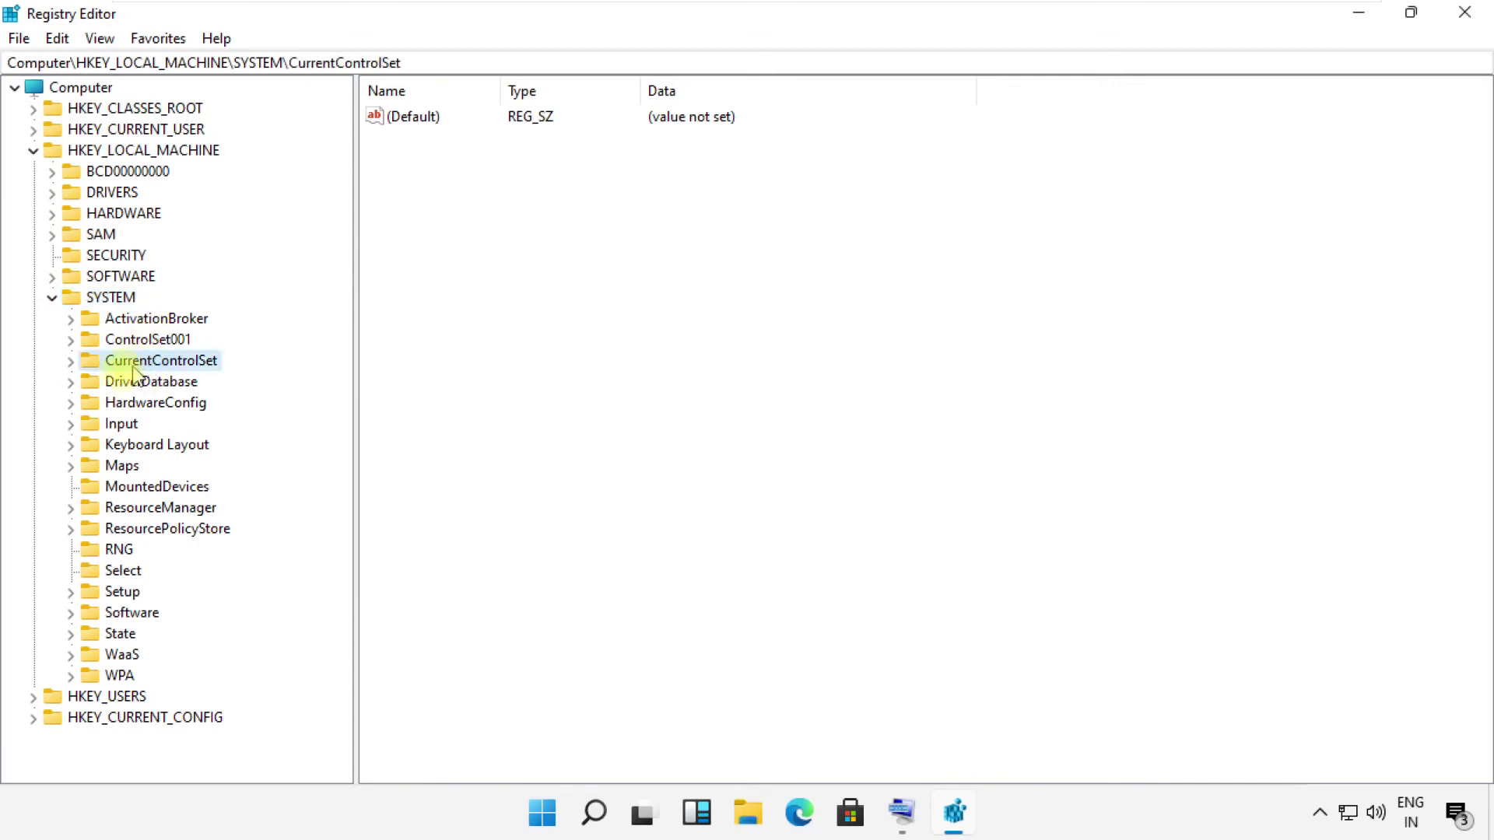
click(71, 360)
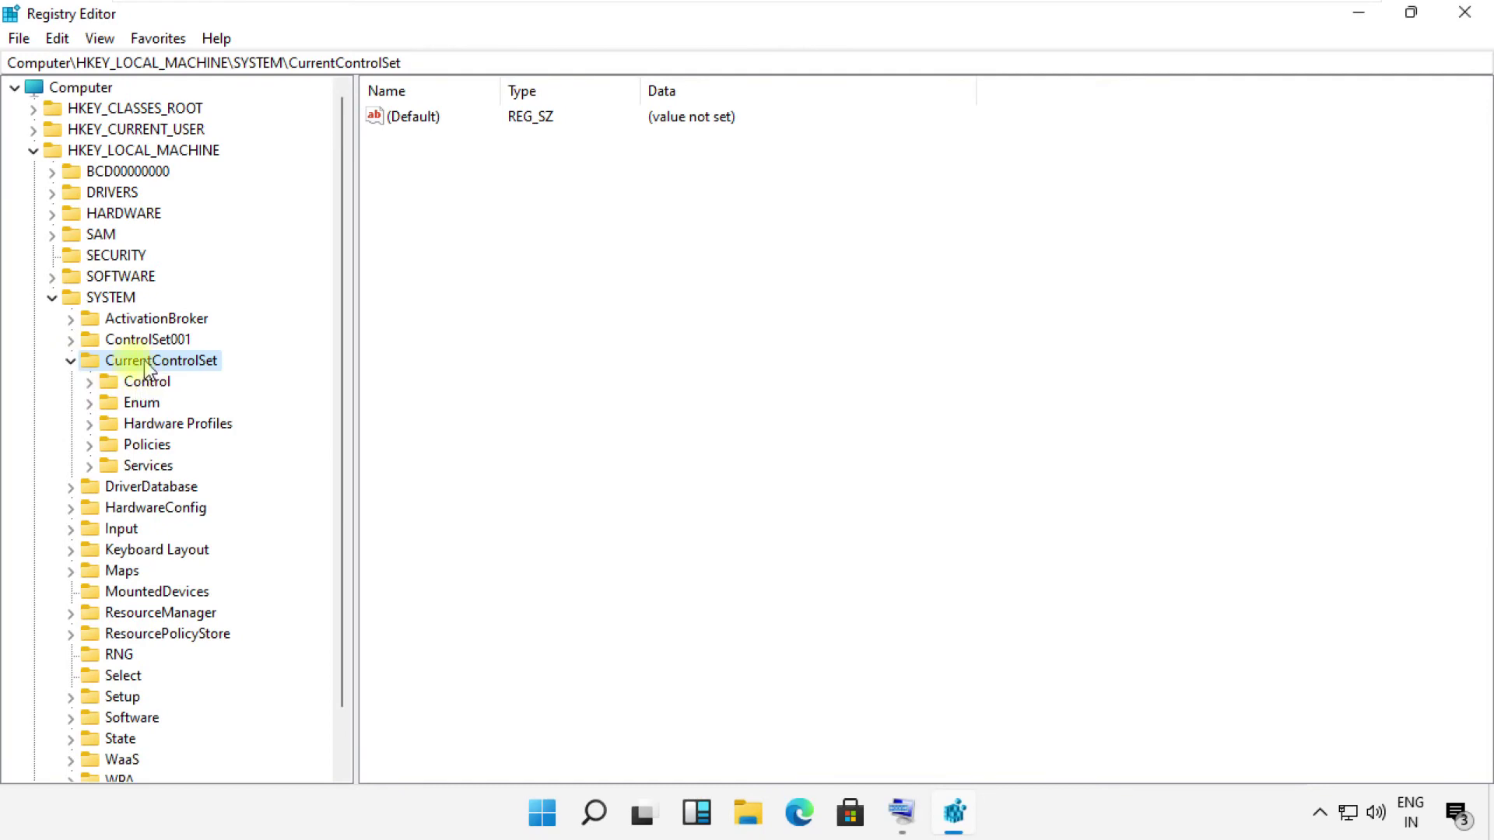
click(145, 467)
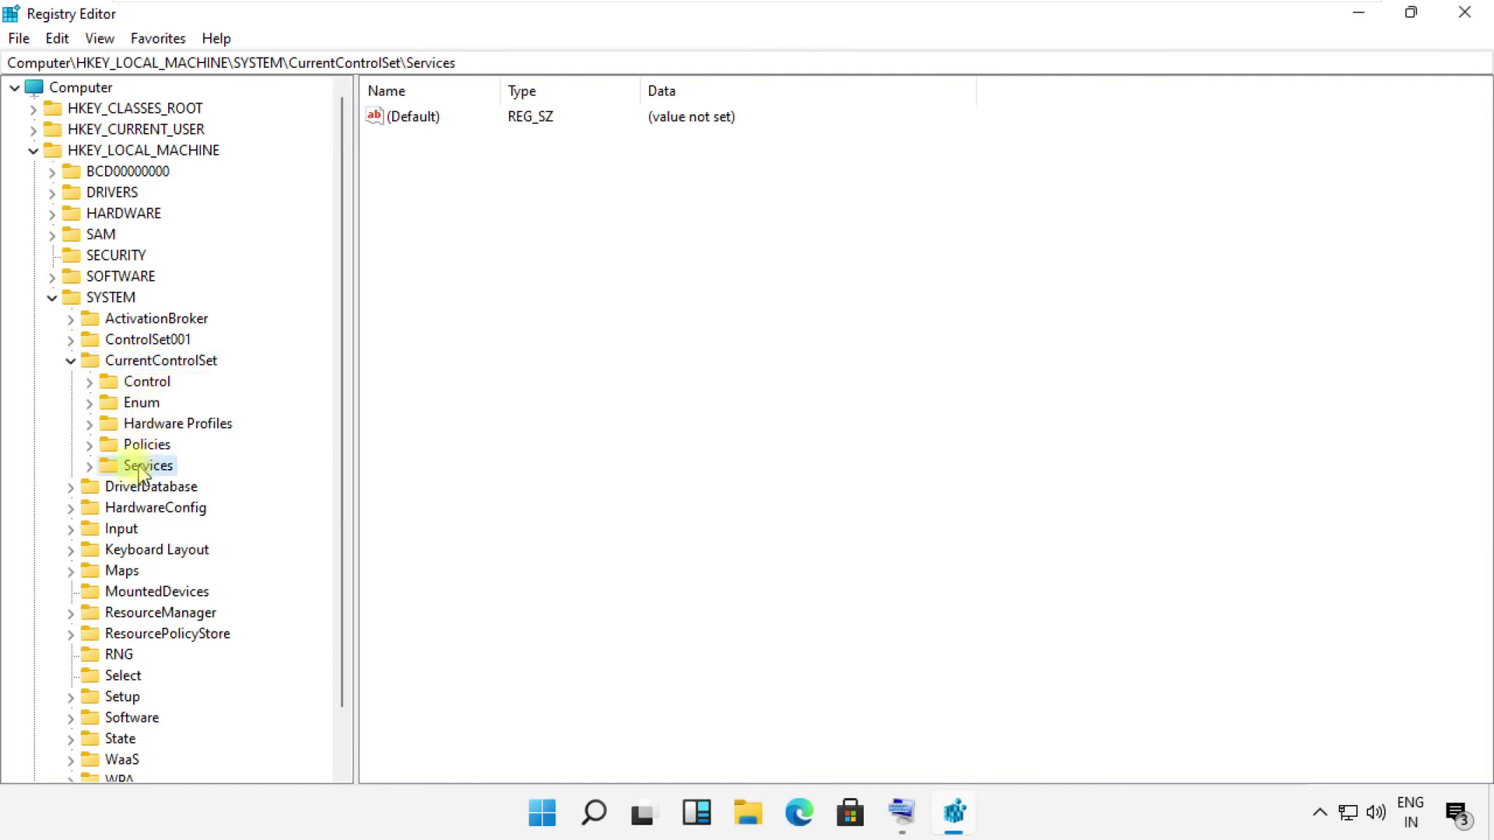
click(93, 467)
scroll(153, 351, down, 10)
Select the i8042prt key, set its Start value data to 1, and close Registry Editor.
key(Down)
scroll(154, 383, down, 10)
click(167, 256)
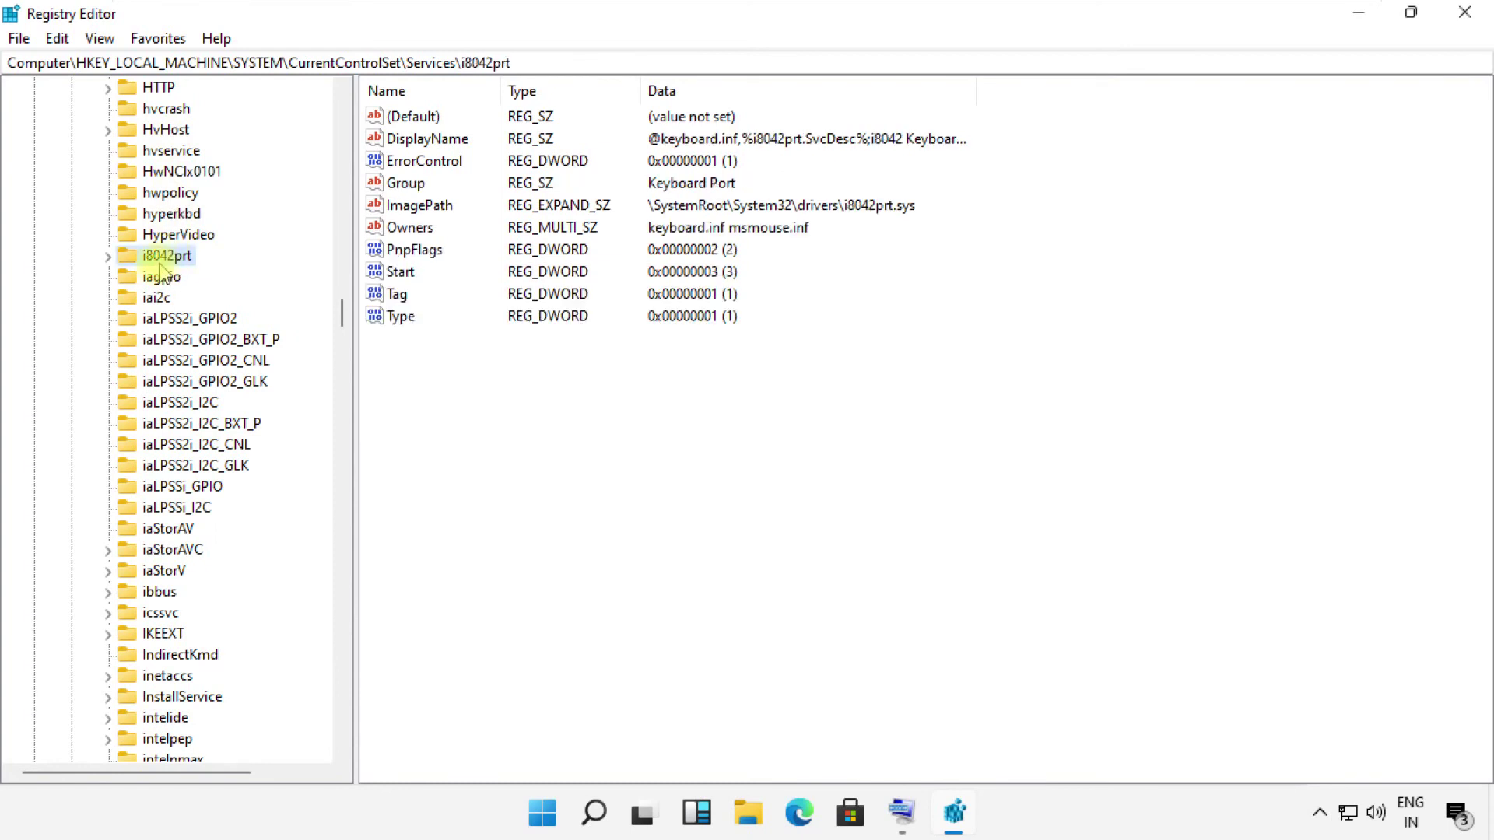
click(403, 272)
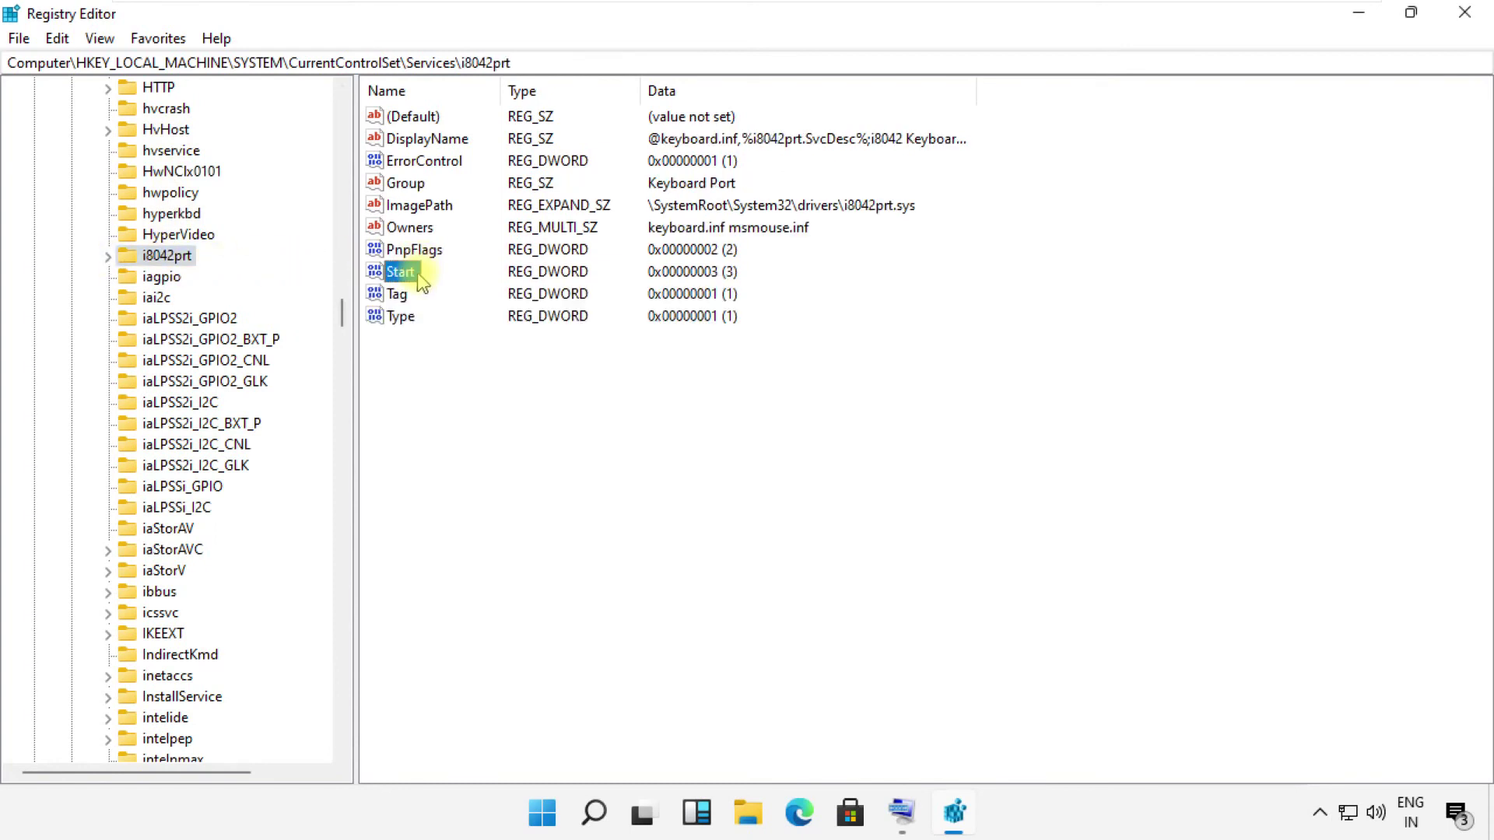
right_click(411, 274)
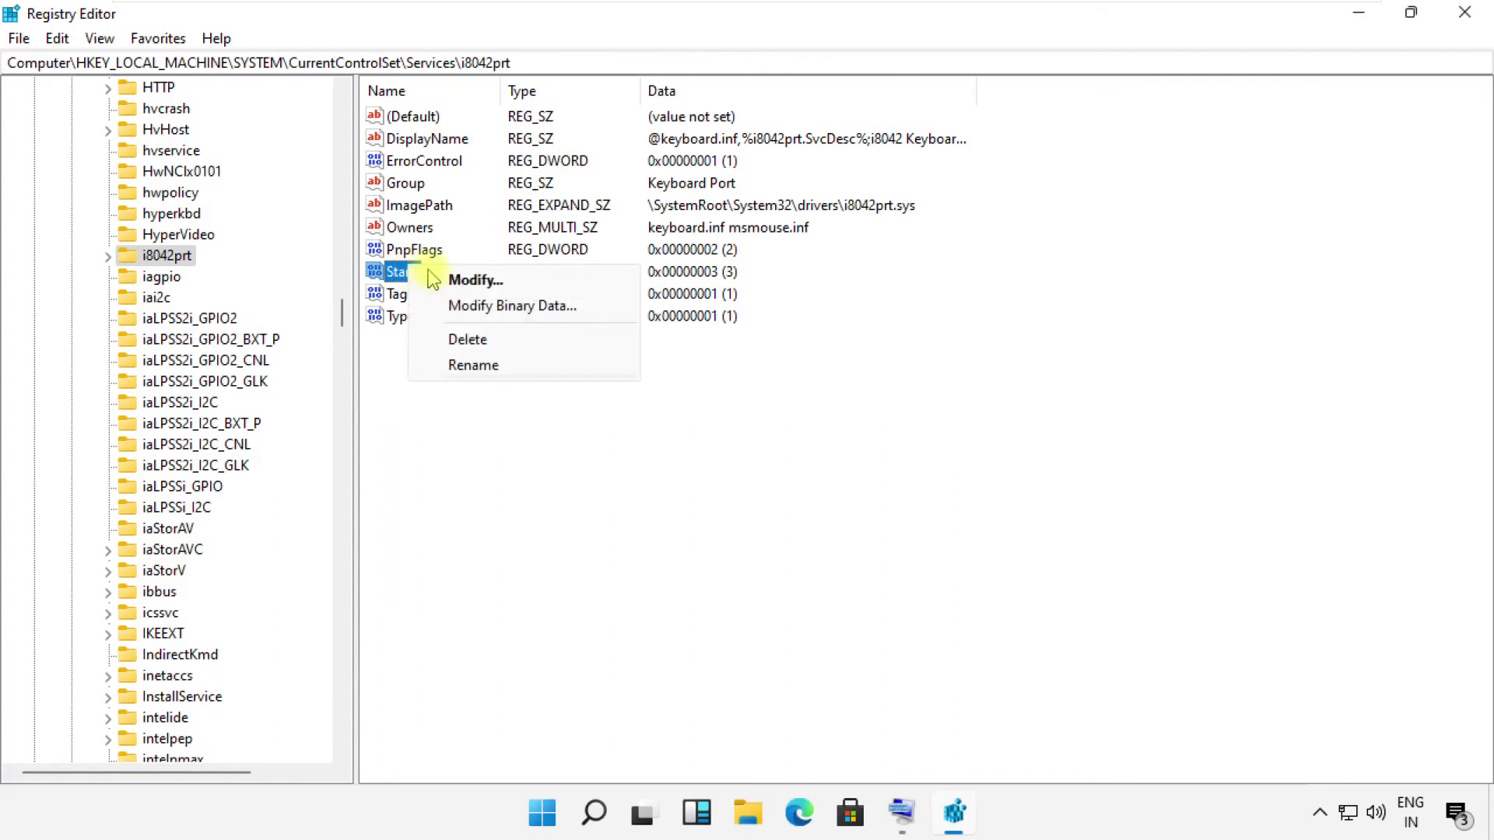
click(473, 281)
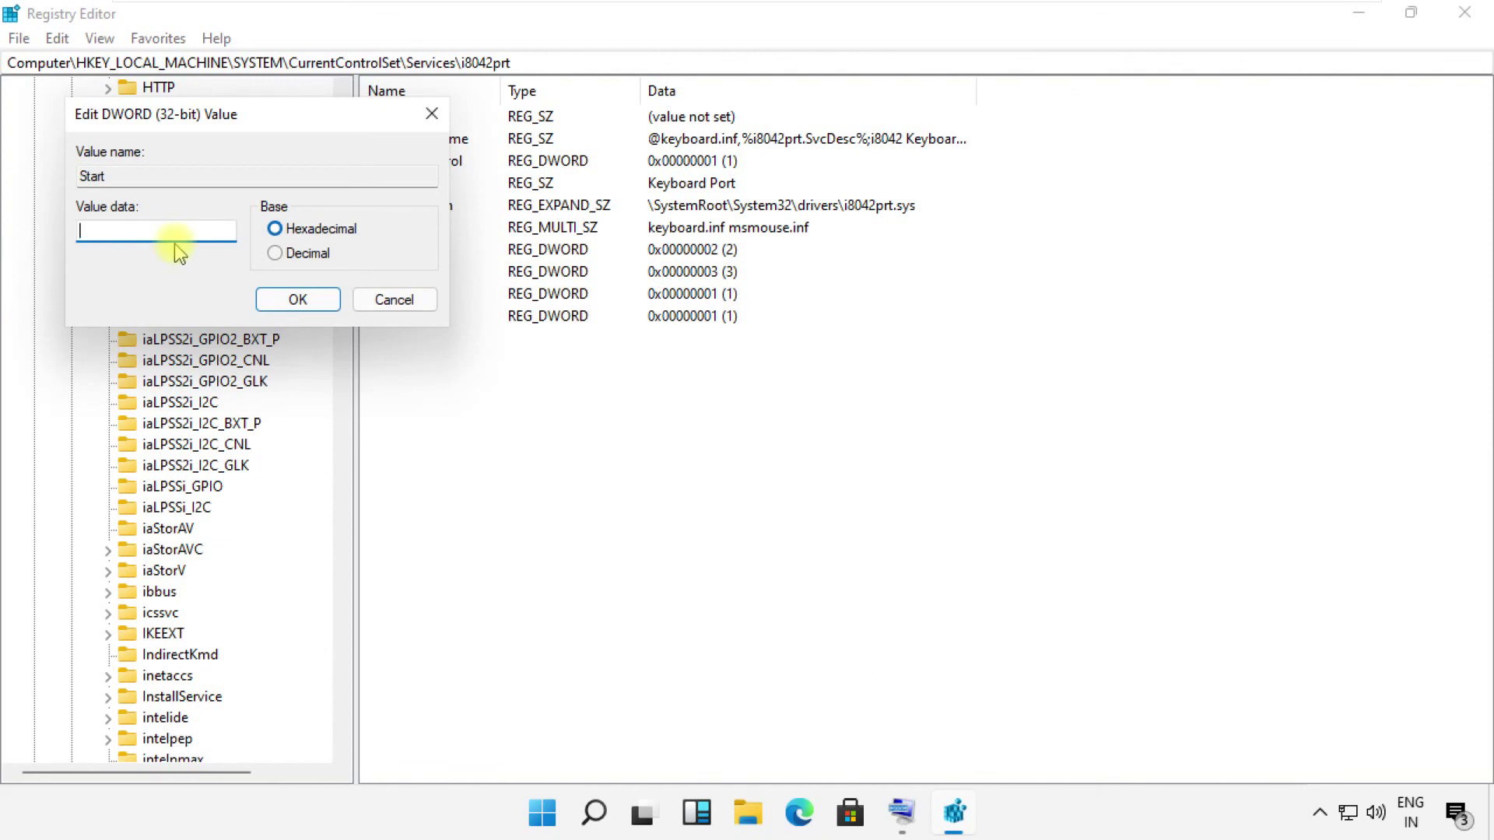
text(1)
click(299, 300)
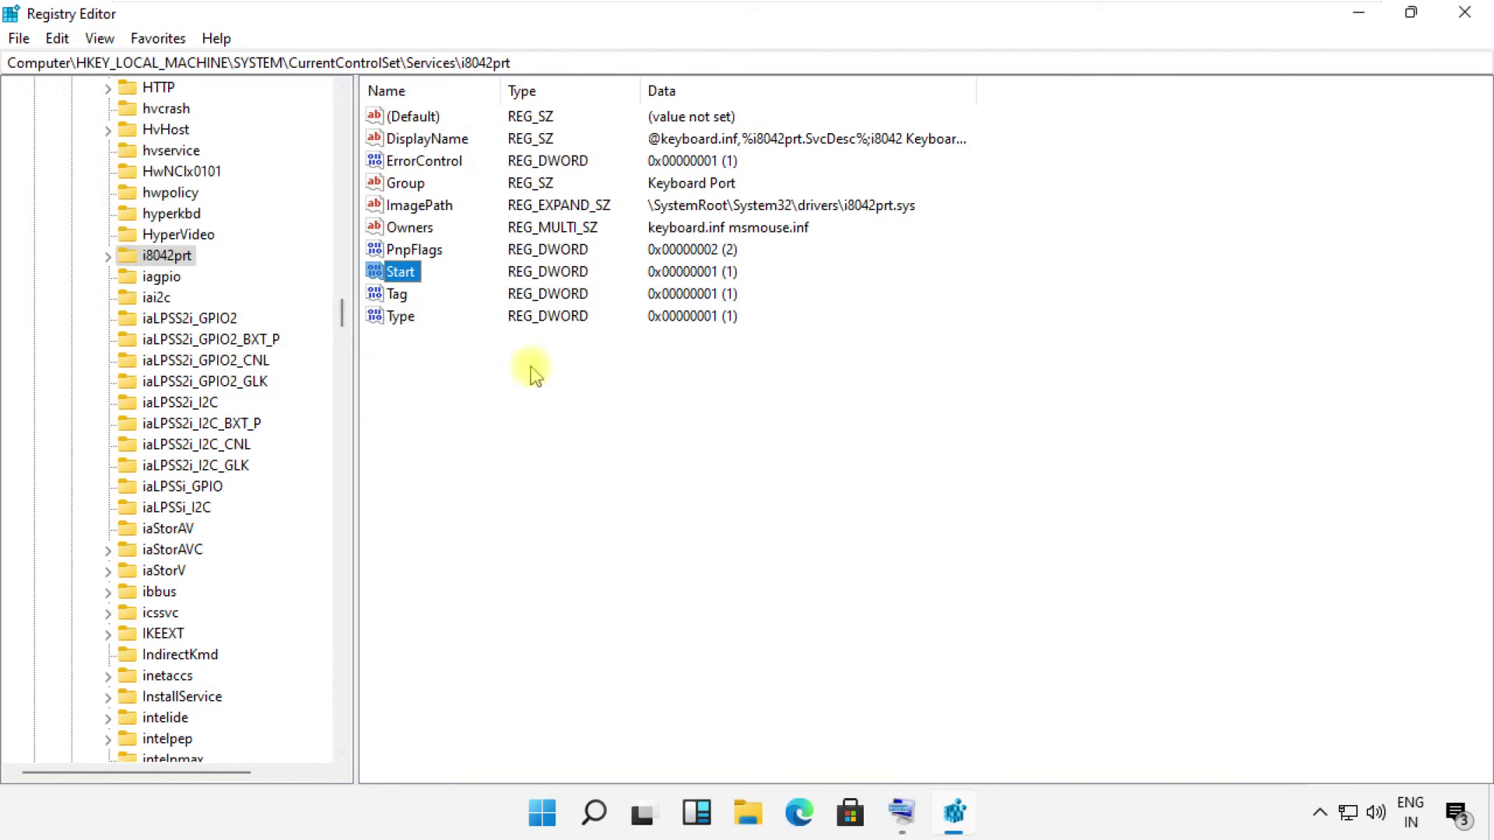
click(1465, 13)
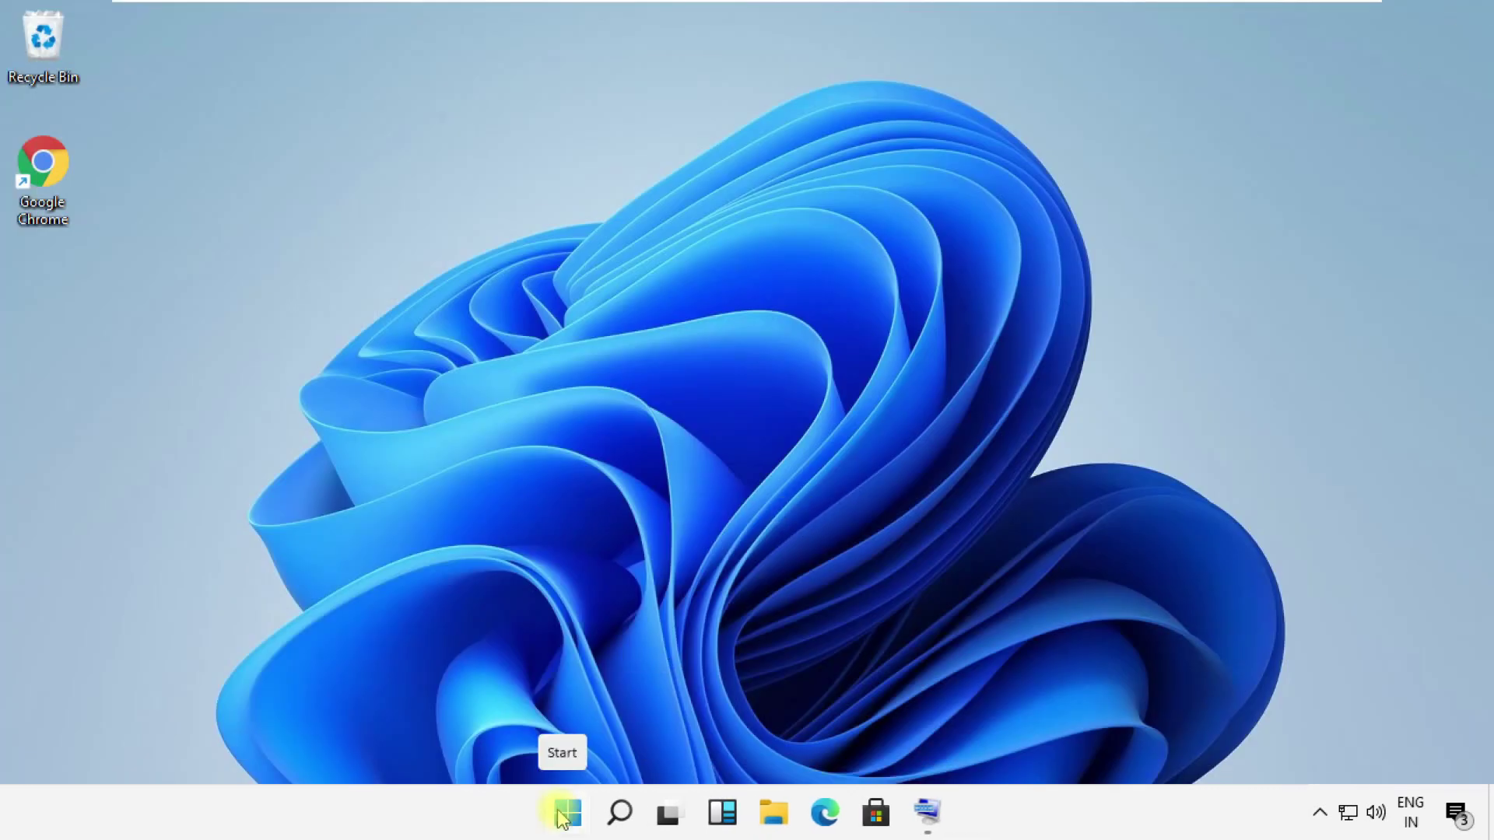